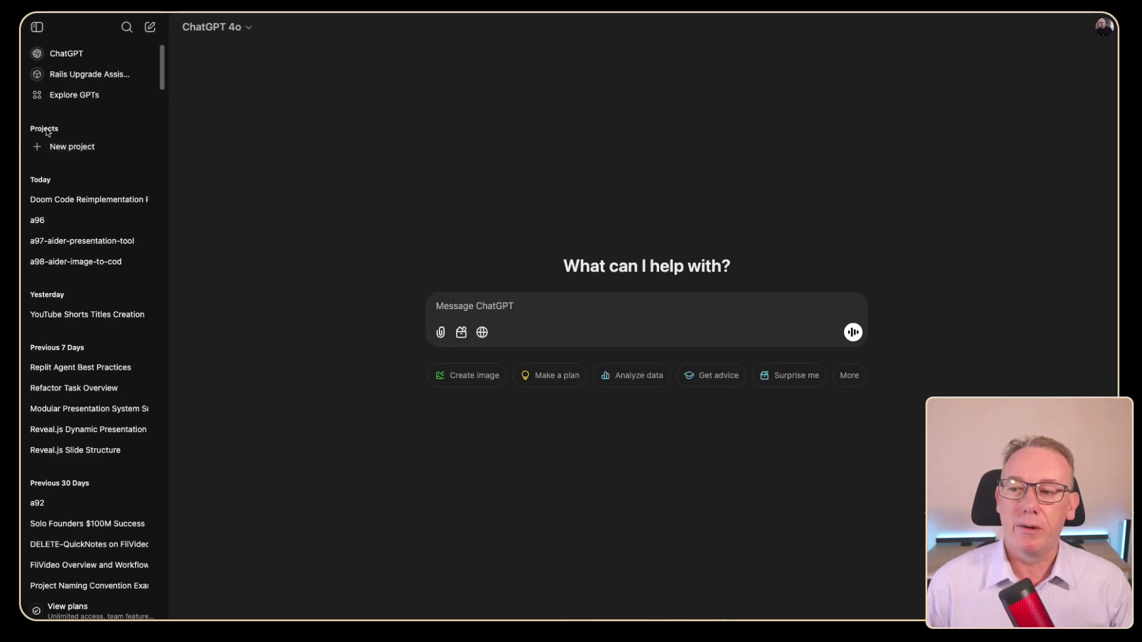
Step: Create a new project called FliVideo from the sidebar
click(64, 147)
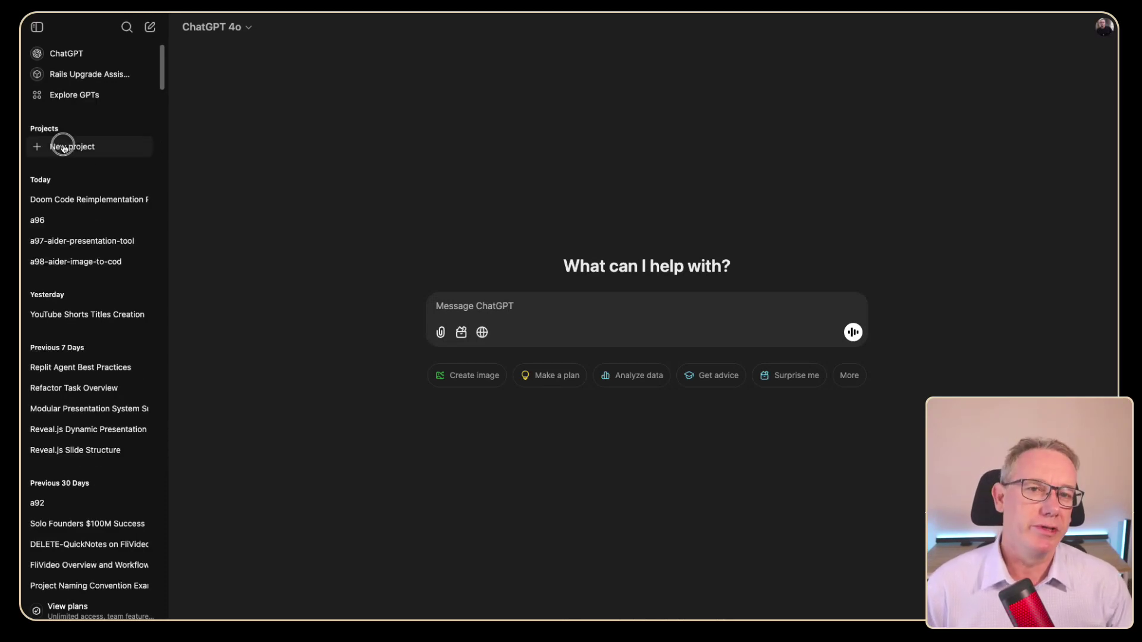
text(FliVideo)
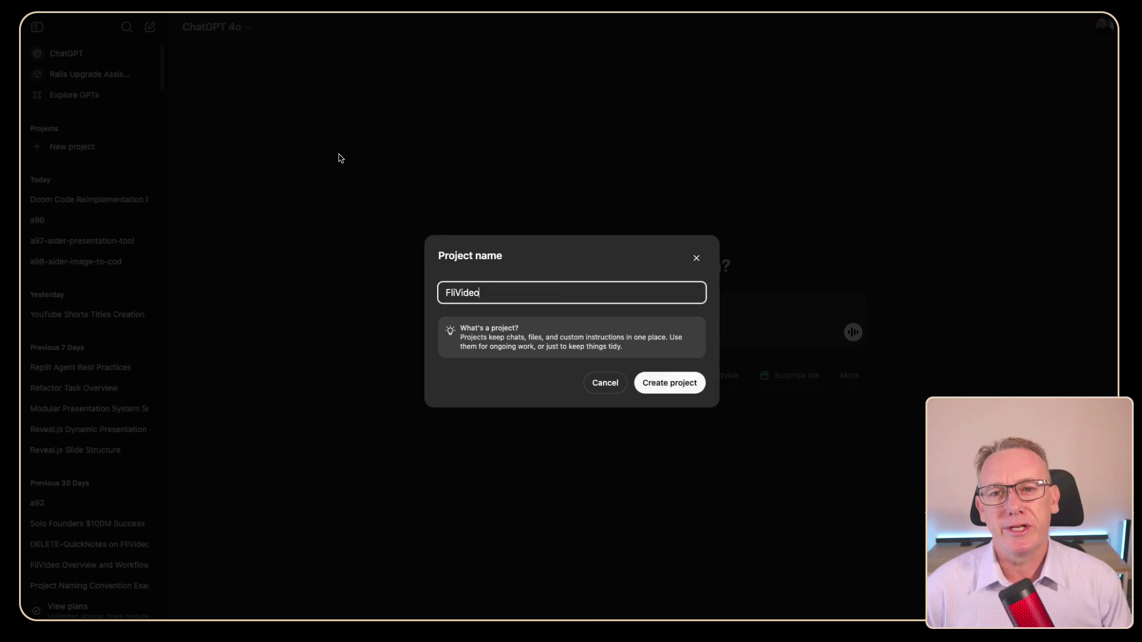
click(665, 385)
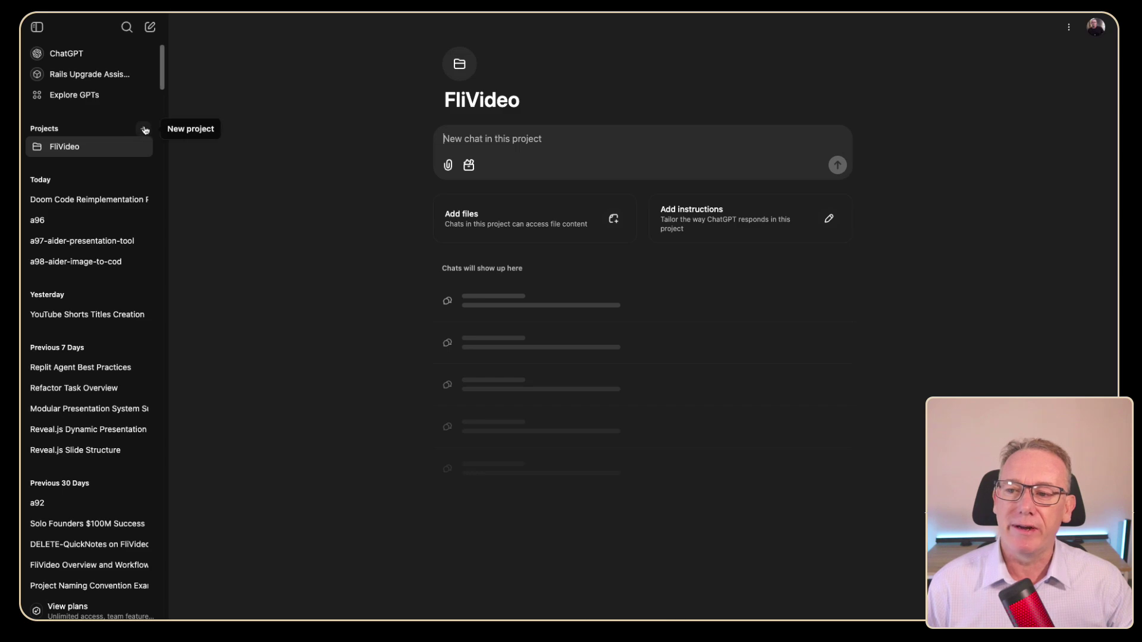
Step: Create a second project named AppyDaveVideos
click(145, 129)
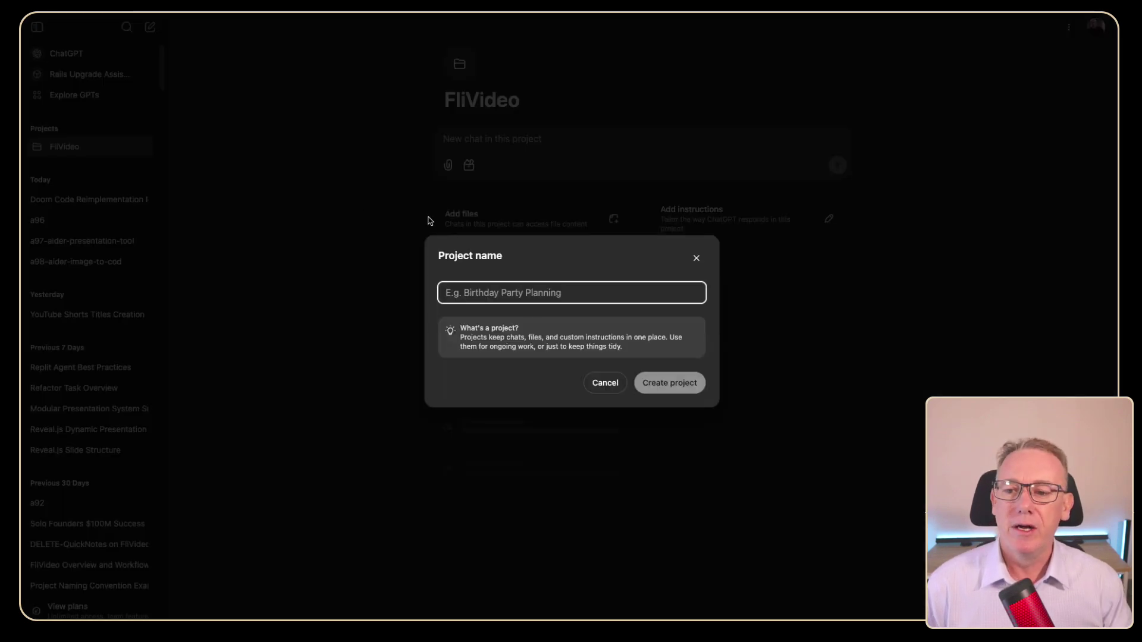
text(AppyDaveVideos)
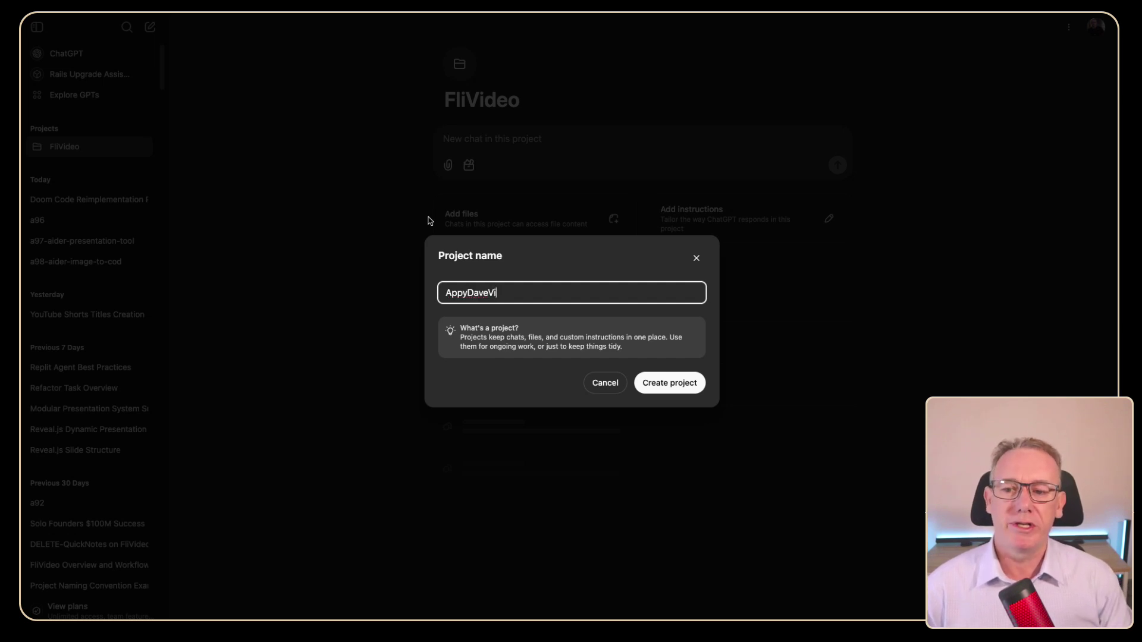
click(683, 391)
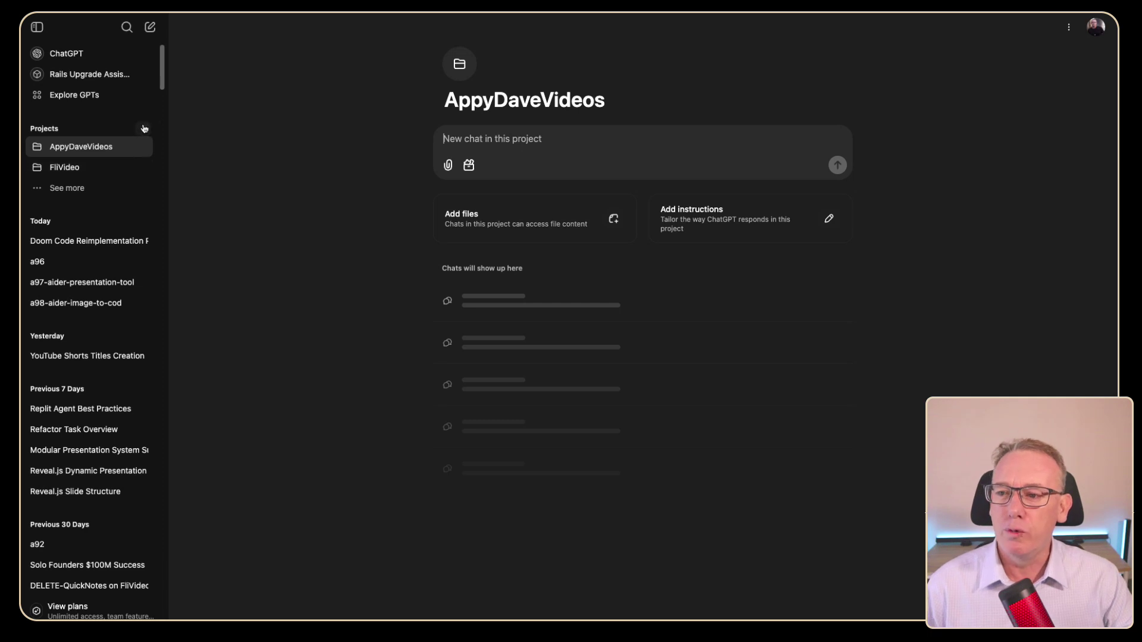
Step: Create a third project named AppyDave-Tools
click(146, 130)
text(App)
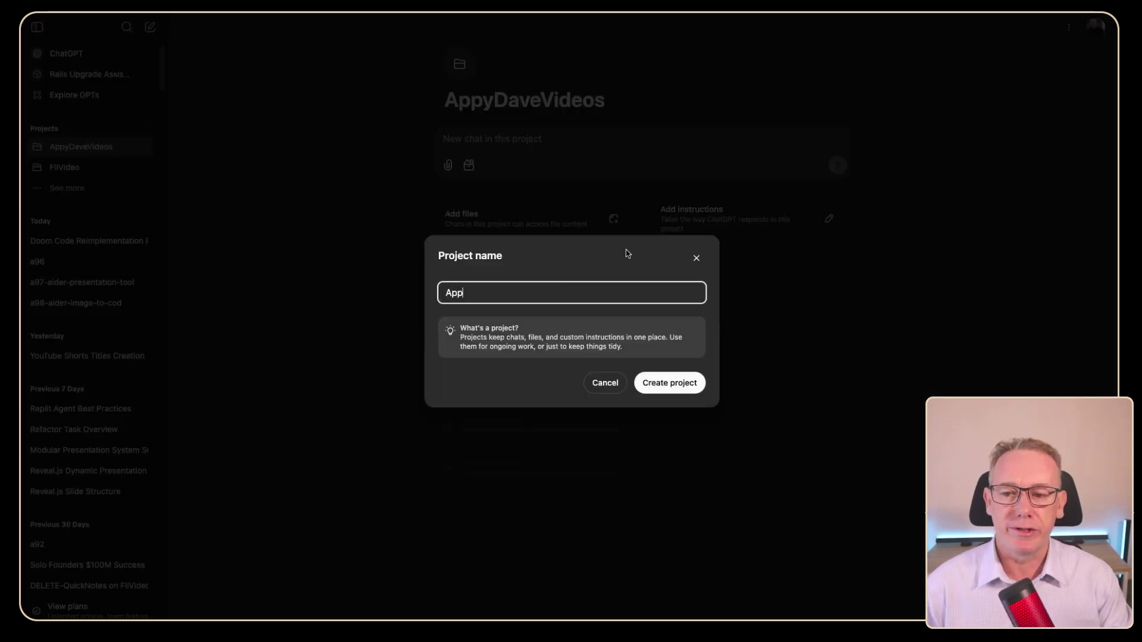
text(yDave-)
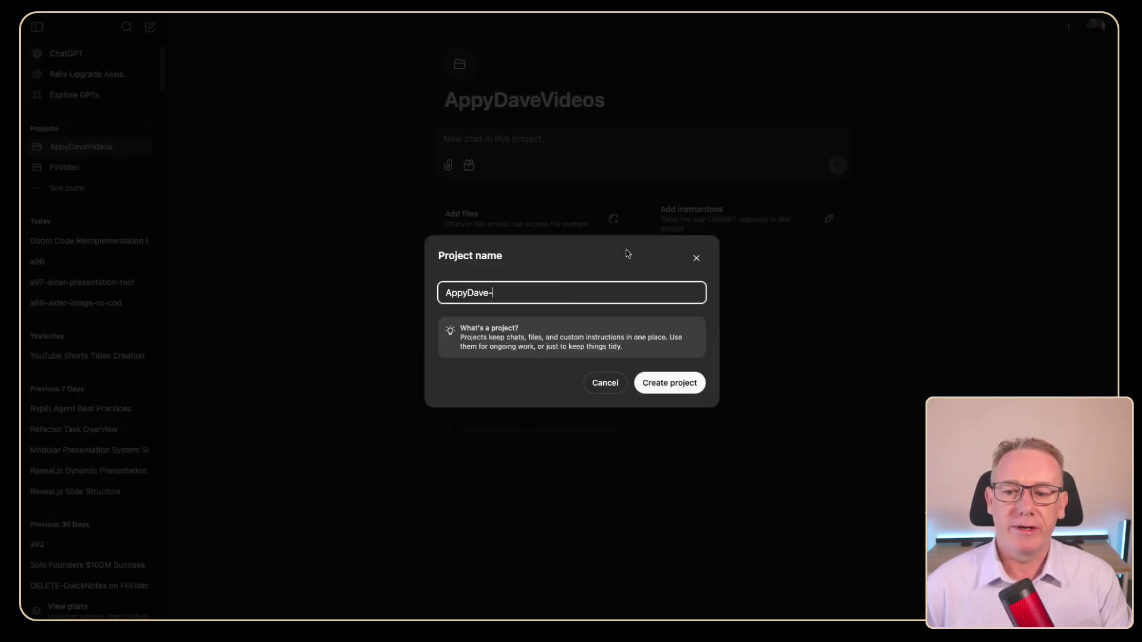
text(Tools)
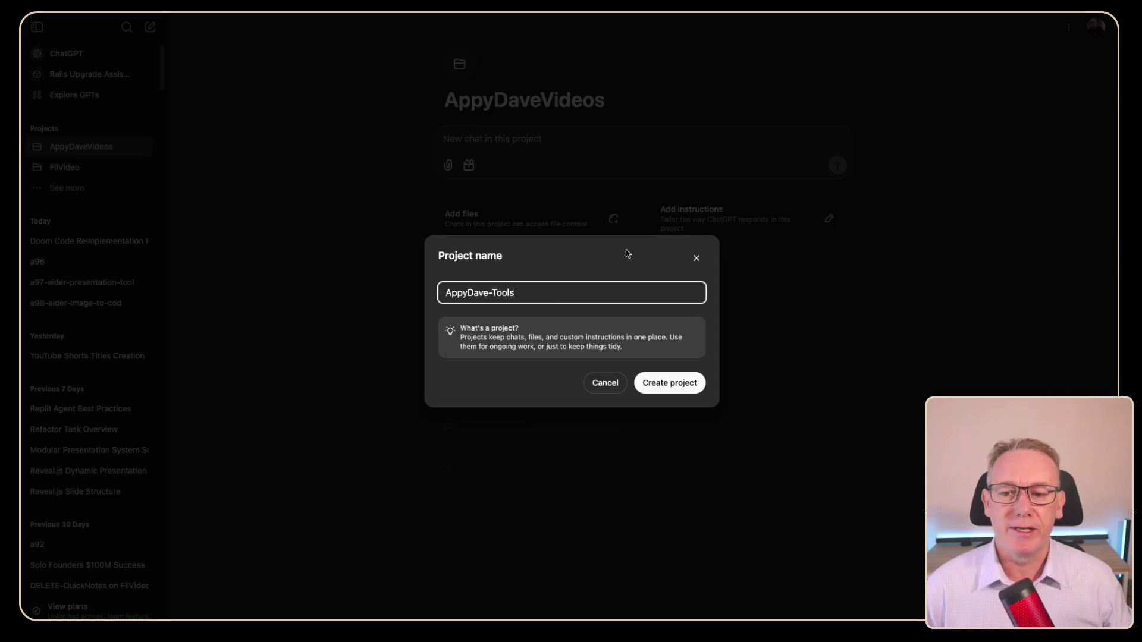
click(657, 388)
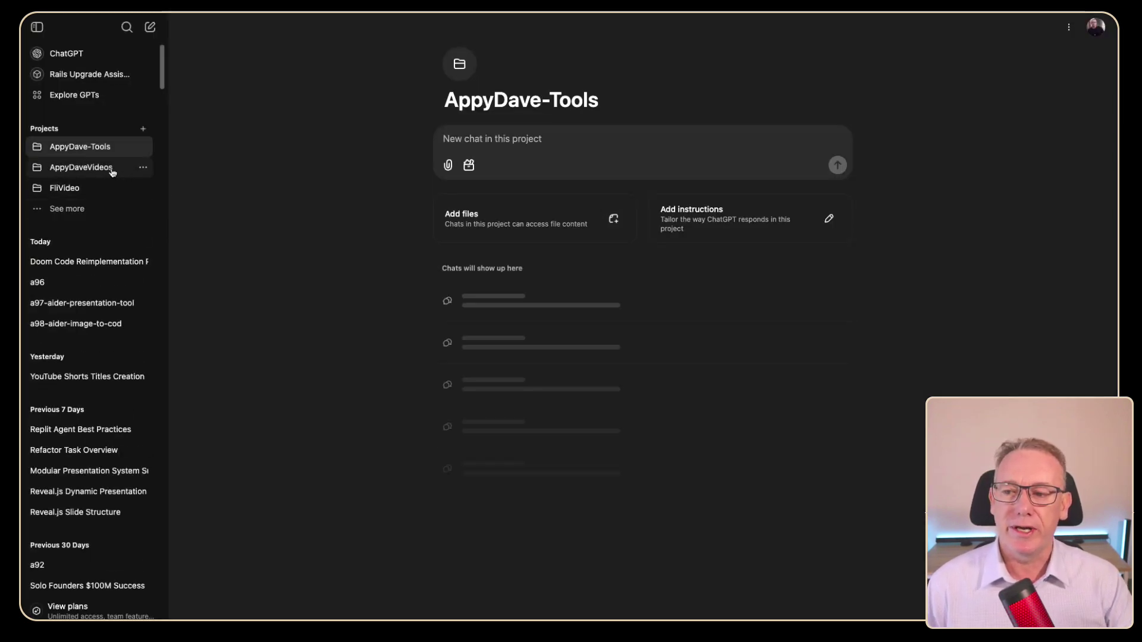
Step: Rename the AppyDaveVideos project to AppyDave-Videos by inserting a hyphen
click(144, 169)
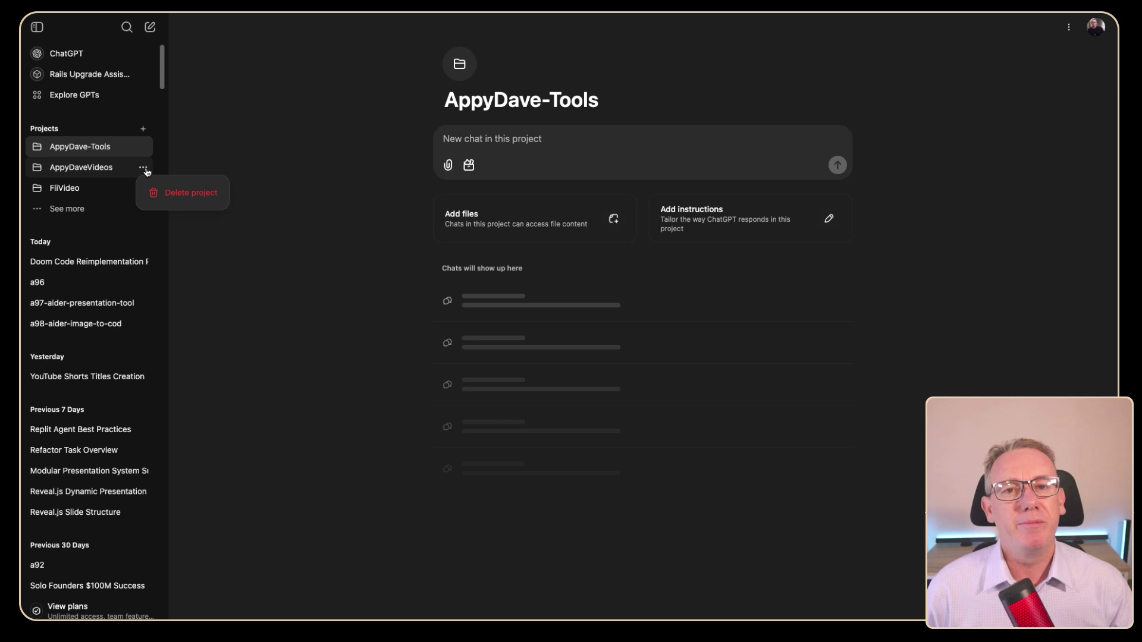
click(255, 146)
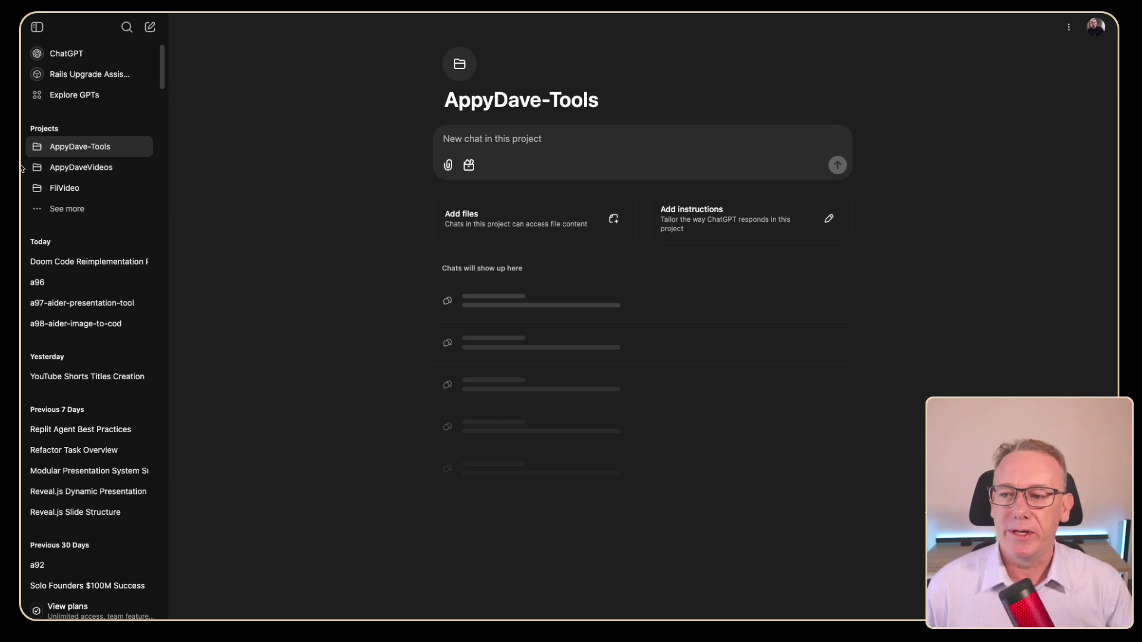
click(68, 169)
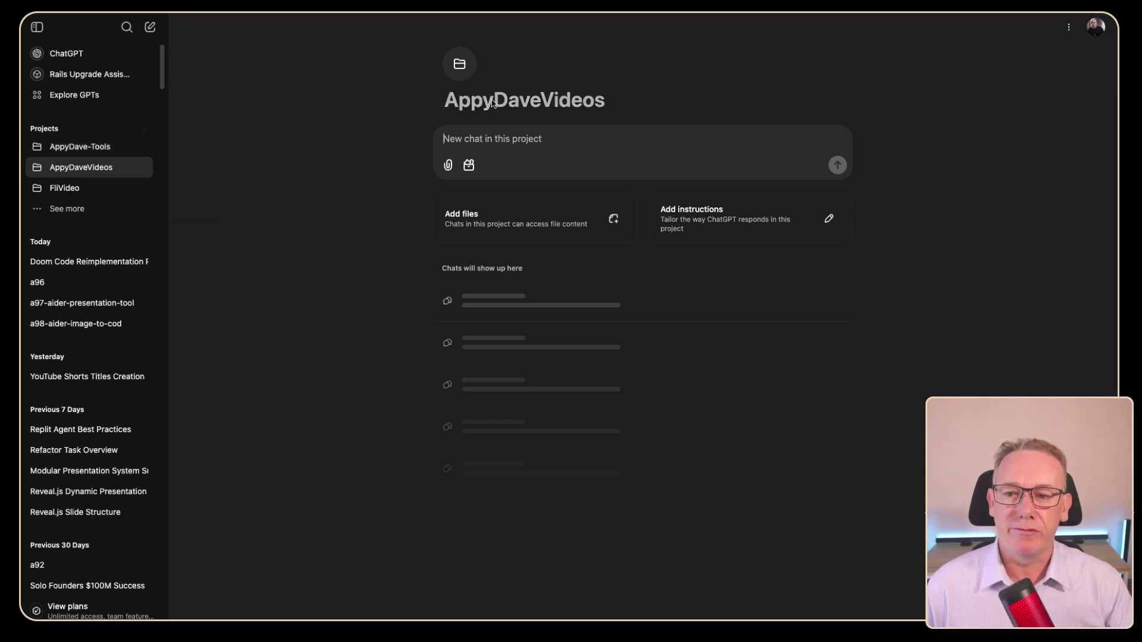
click(617, 102)
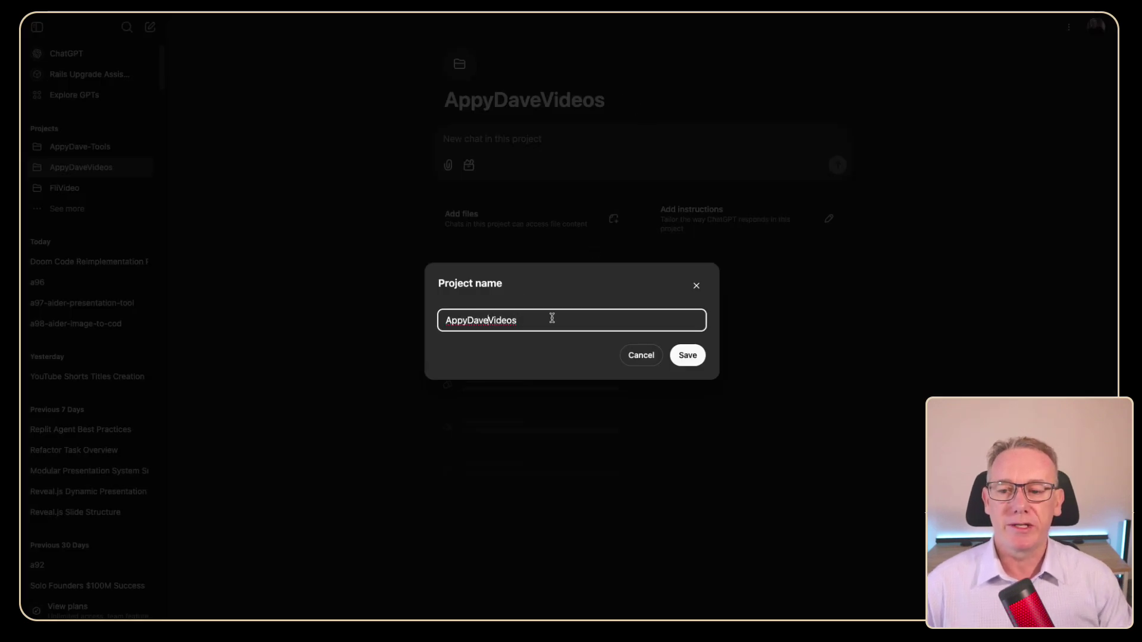
text(-)
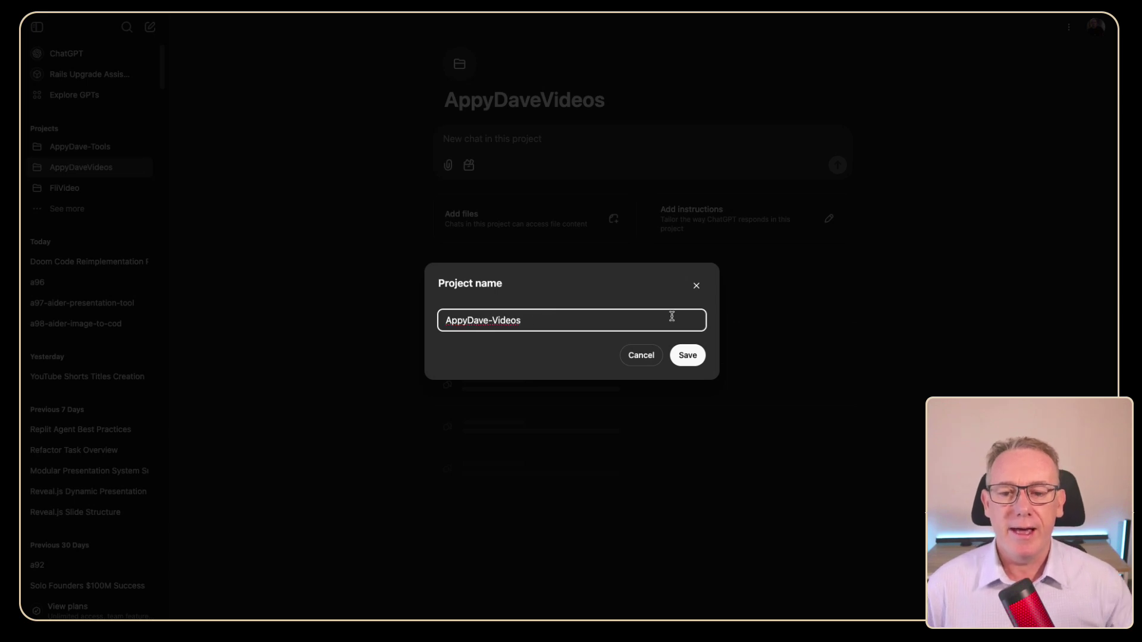
click(688, 355)
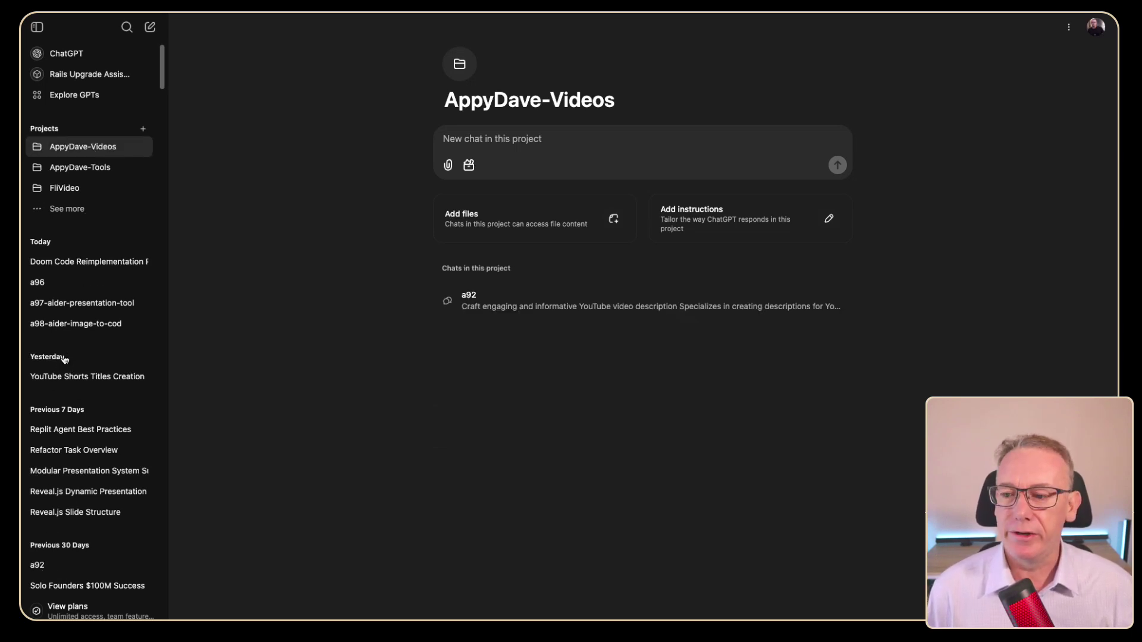
Step: Drag the a98 and a96 chats from the chat history into AppyDave-Videos
click(87, 155)
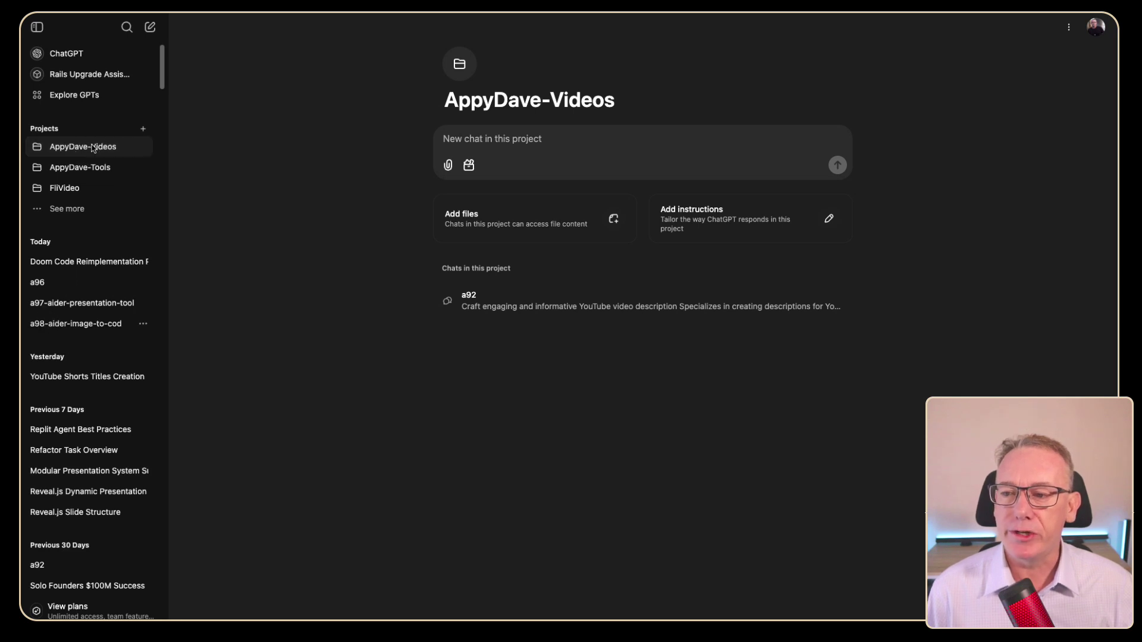
drag(63, 303, 84, 146)
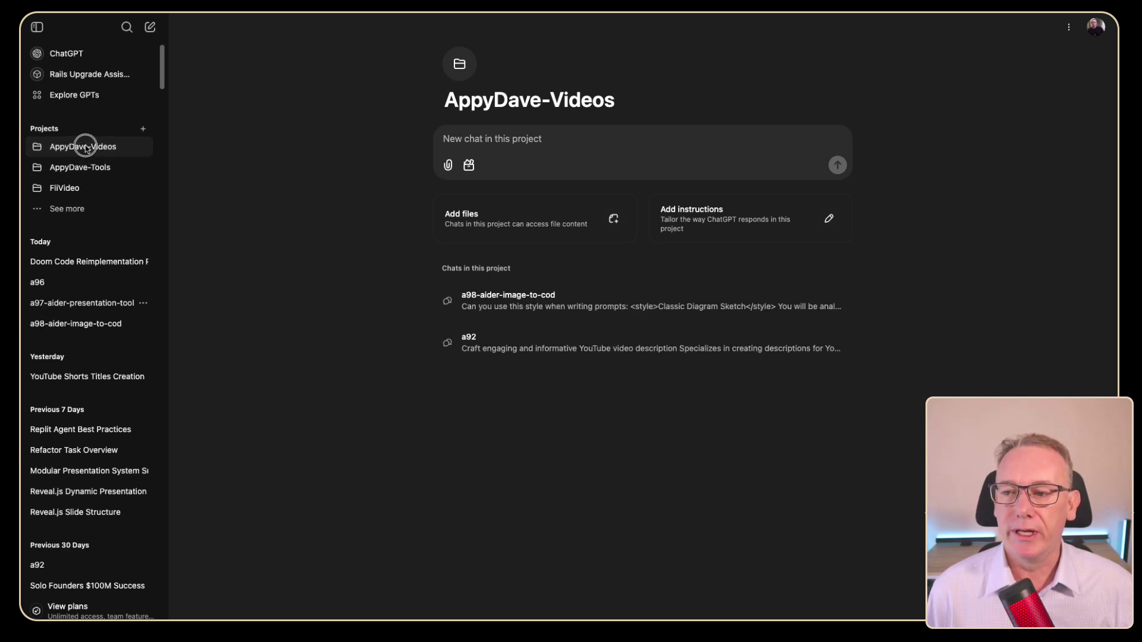
drag(38, 278, 76, 149)
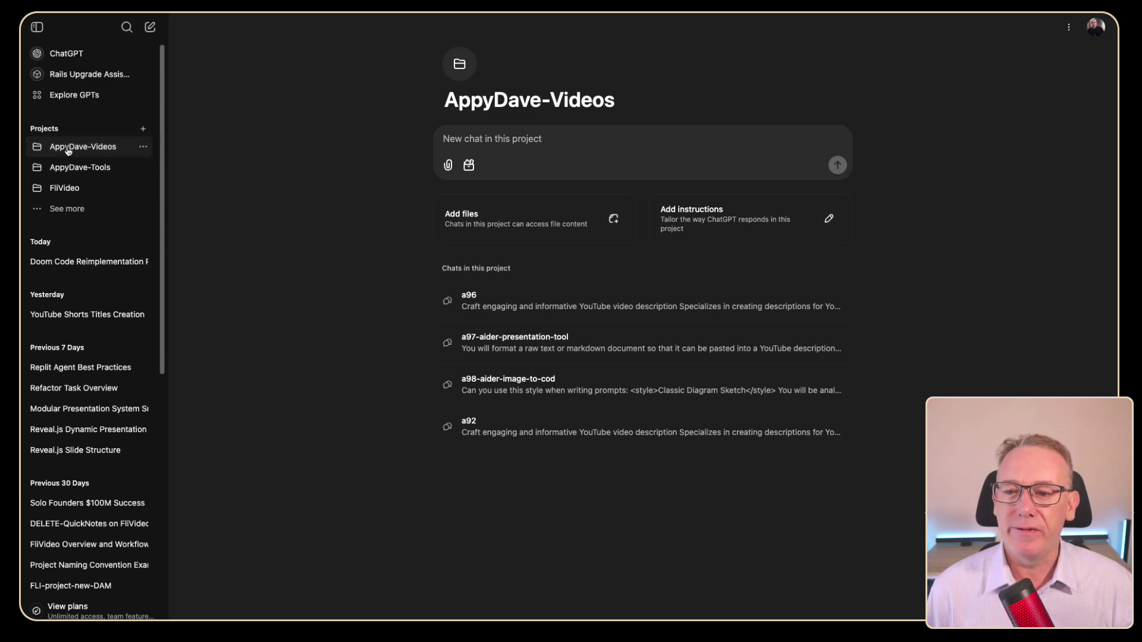
Step: Rename the a96 chat to a96-aider-getting-started
click(469, 427)
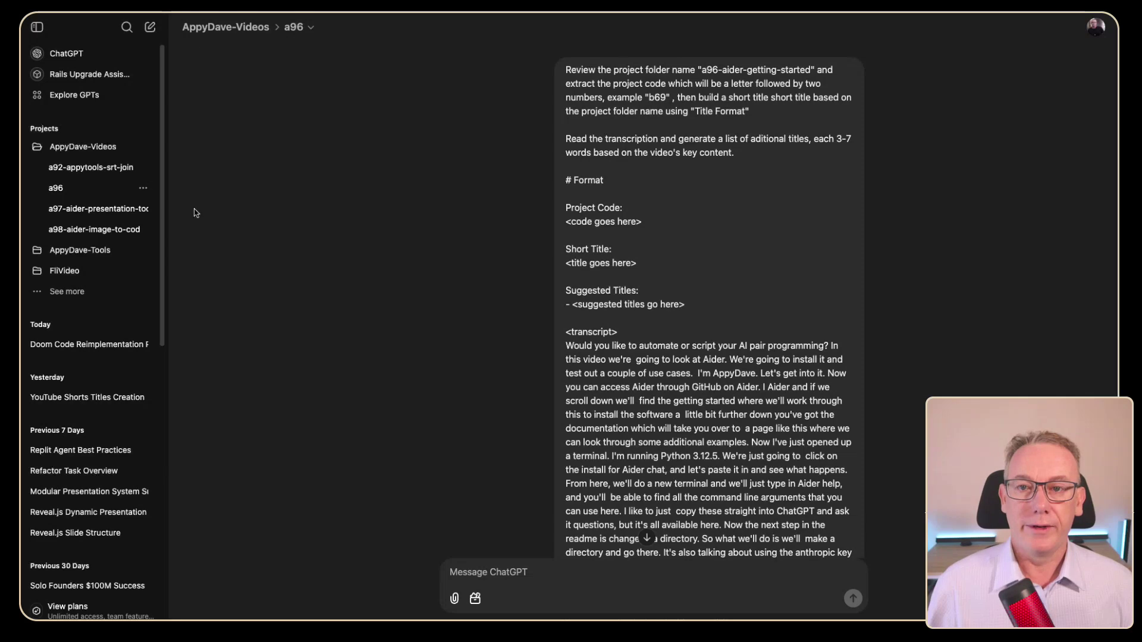
click(143, 188)
click(195, 268)
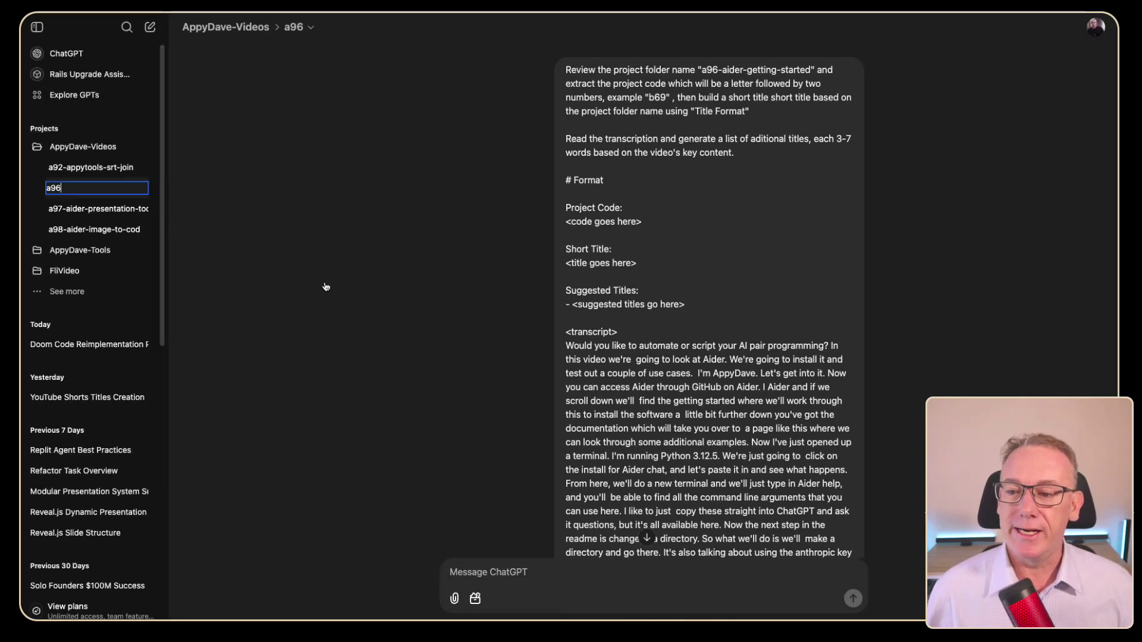
key(super+a)
text(a96-aider-getting-started)
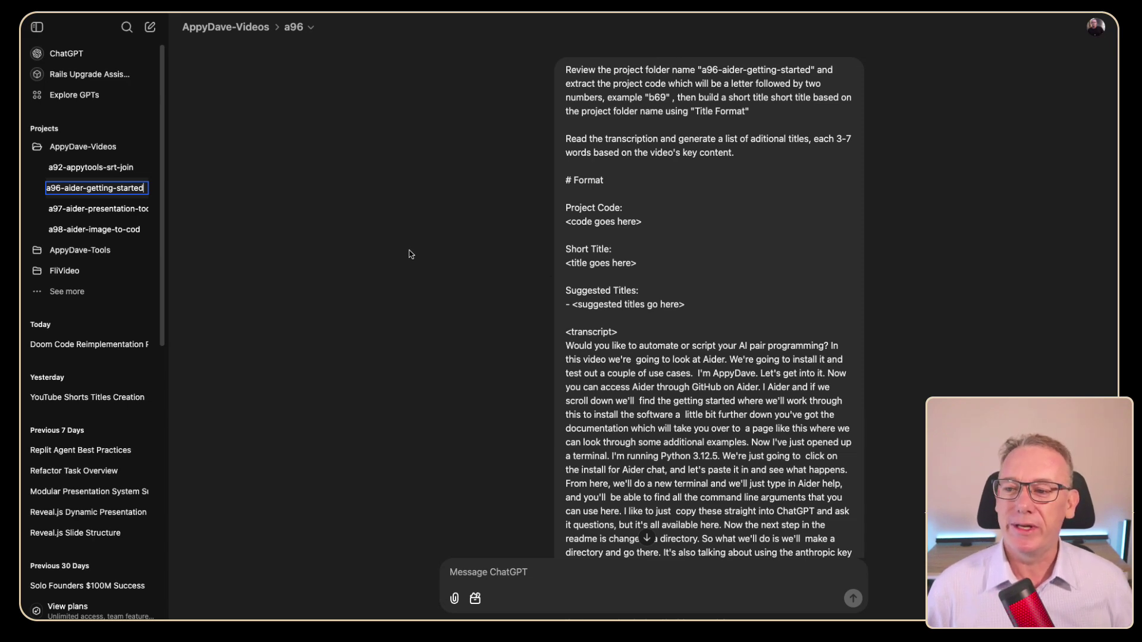
key(Return)
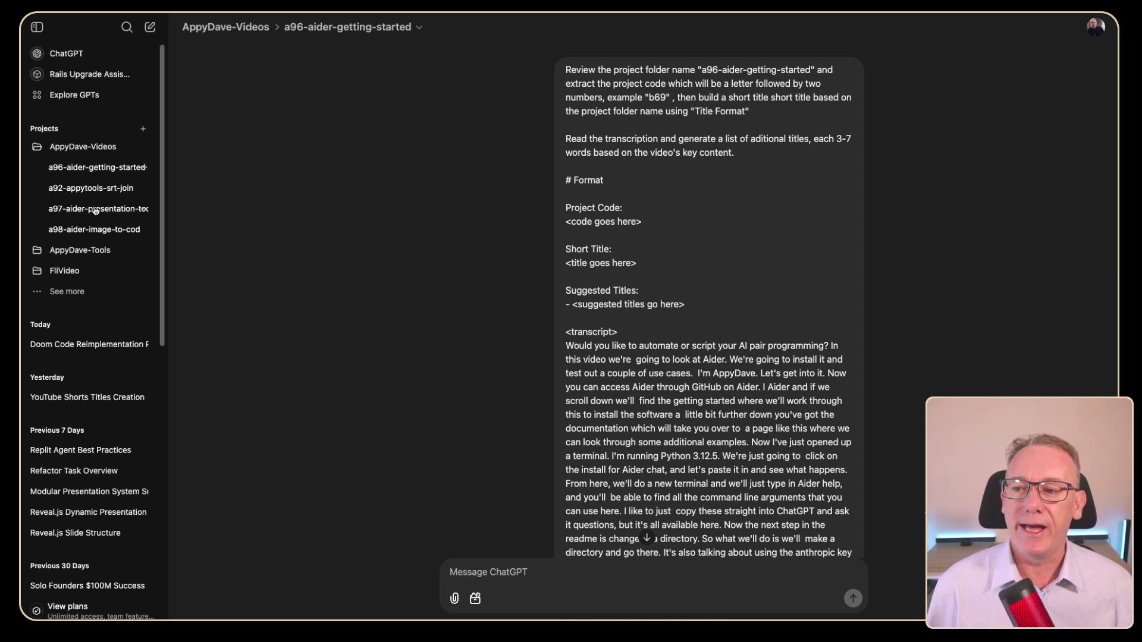
Step: Set the FliVideo project's folder icon colour to bright green
click(75, 149)
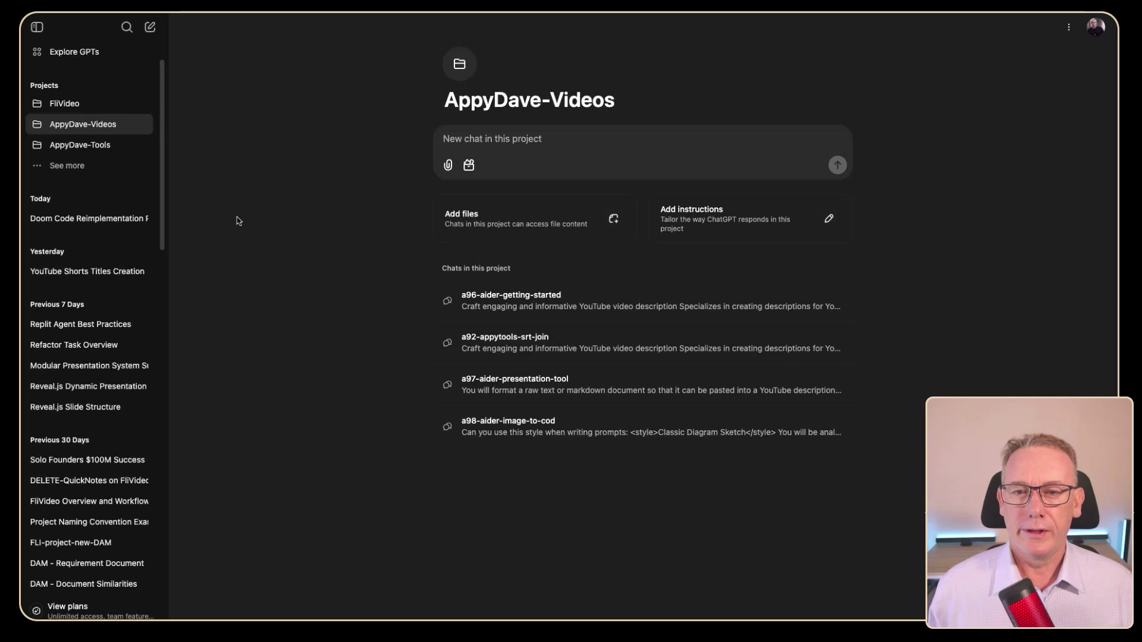
click(61, 106)
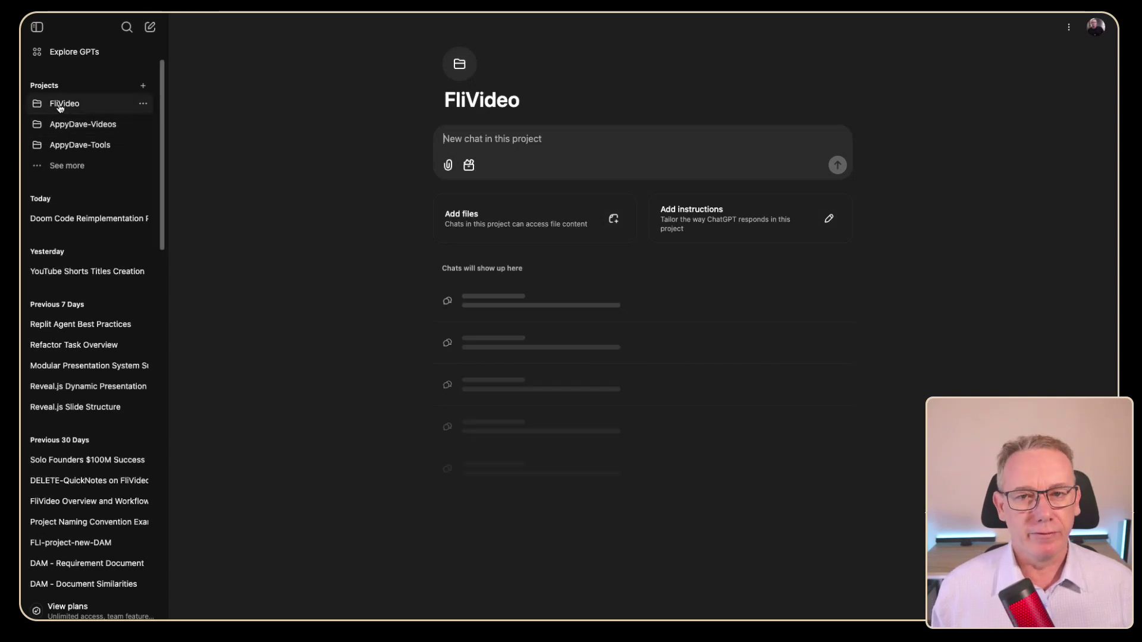
click(460, 65)
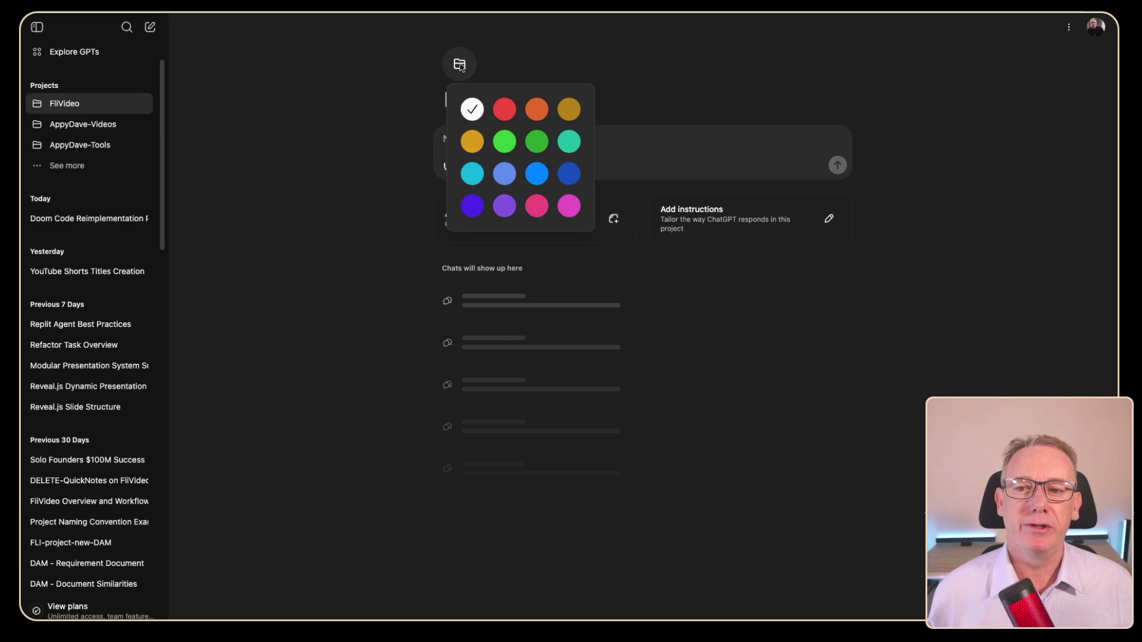
click(507, 144)
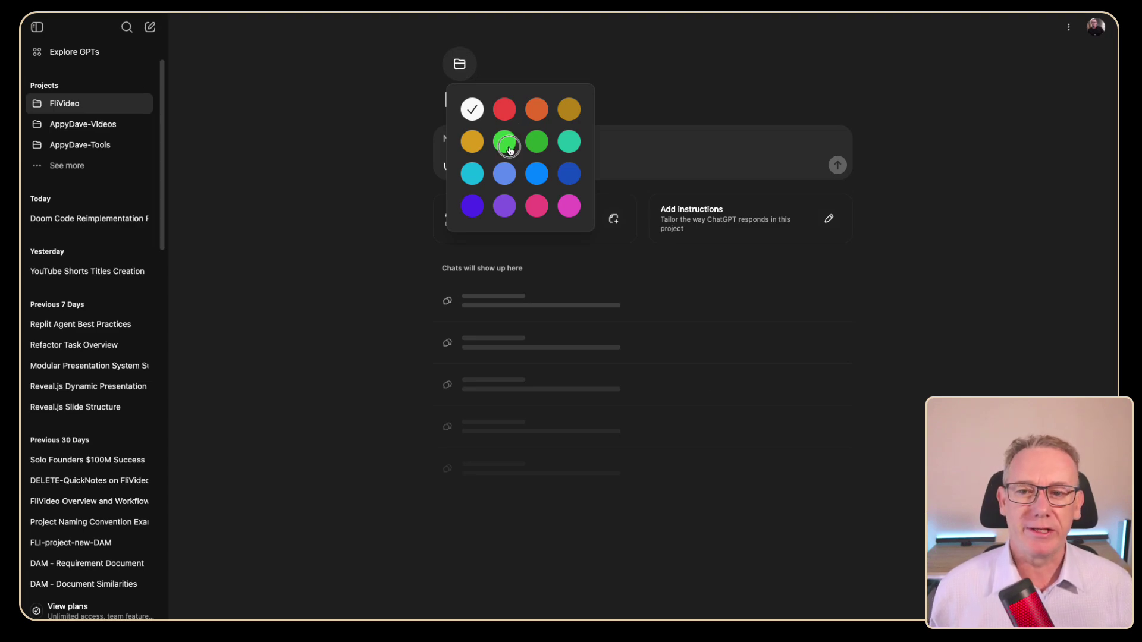
click(334, 127)
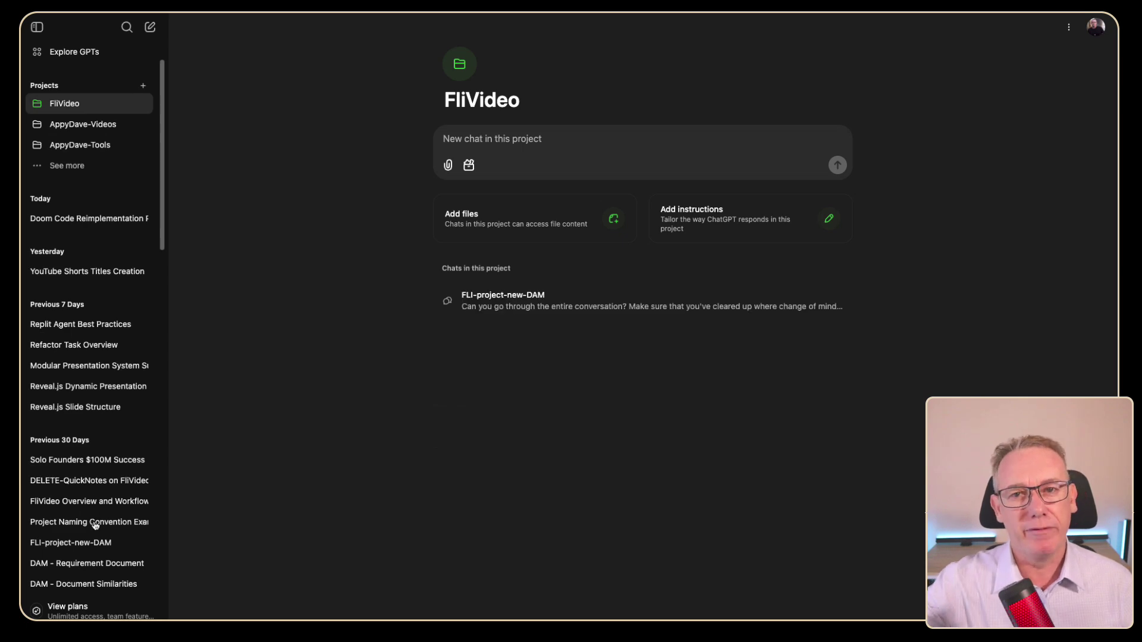
Step: Add the DAM - Requirement Document and DAM - Document Similarities chats to FliVideo
click(88, 105)
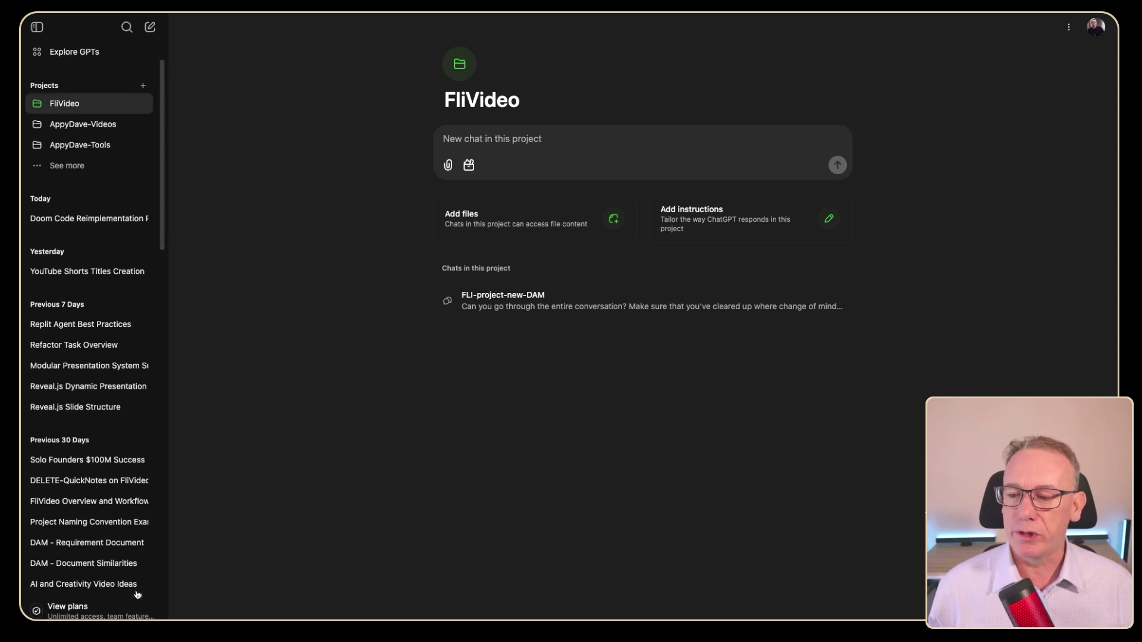
click(147, 544)
mouse_move(203, 443)
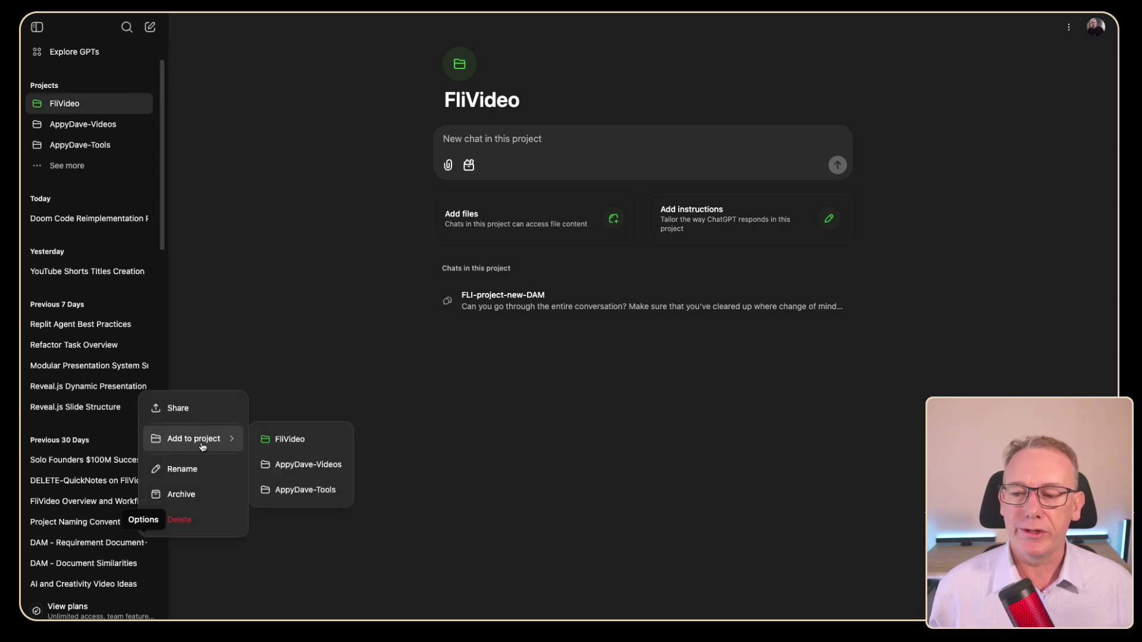
click(286, 439)
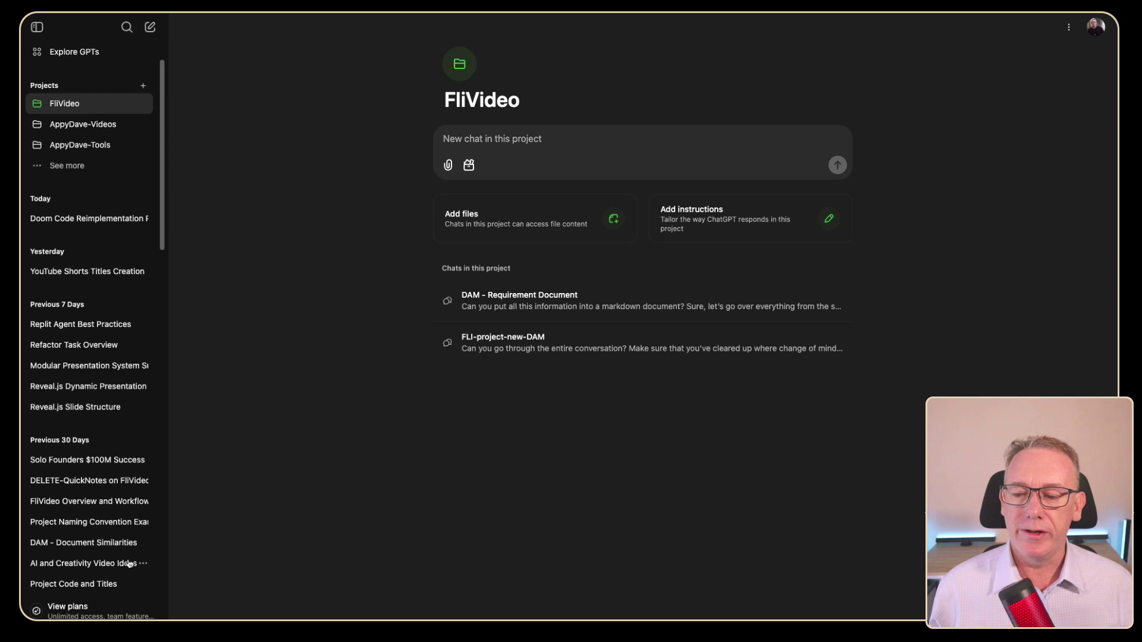
click(142, 543)
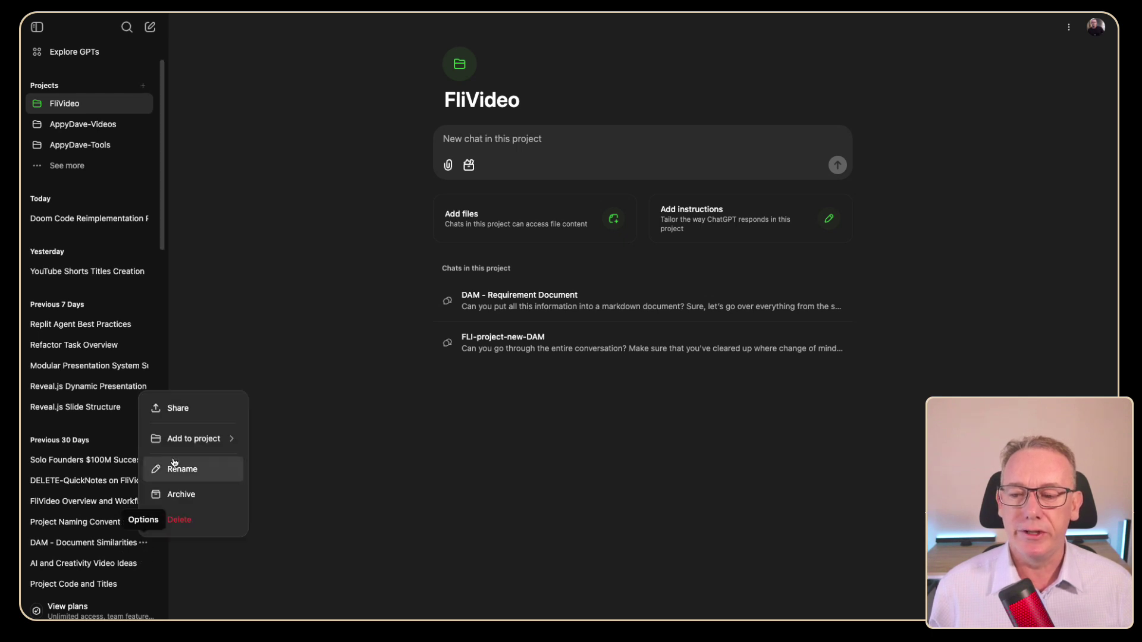
mouse_move(195, 441)
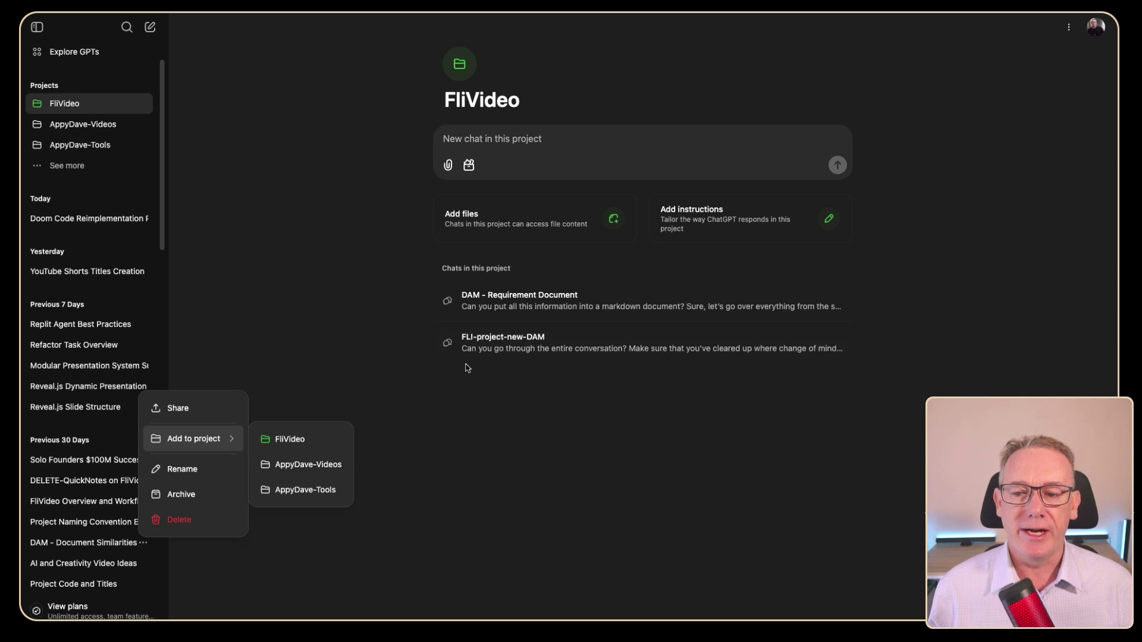
click(758, 498)
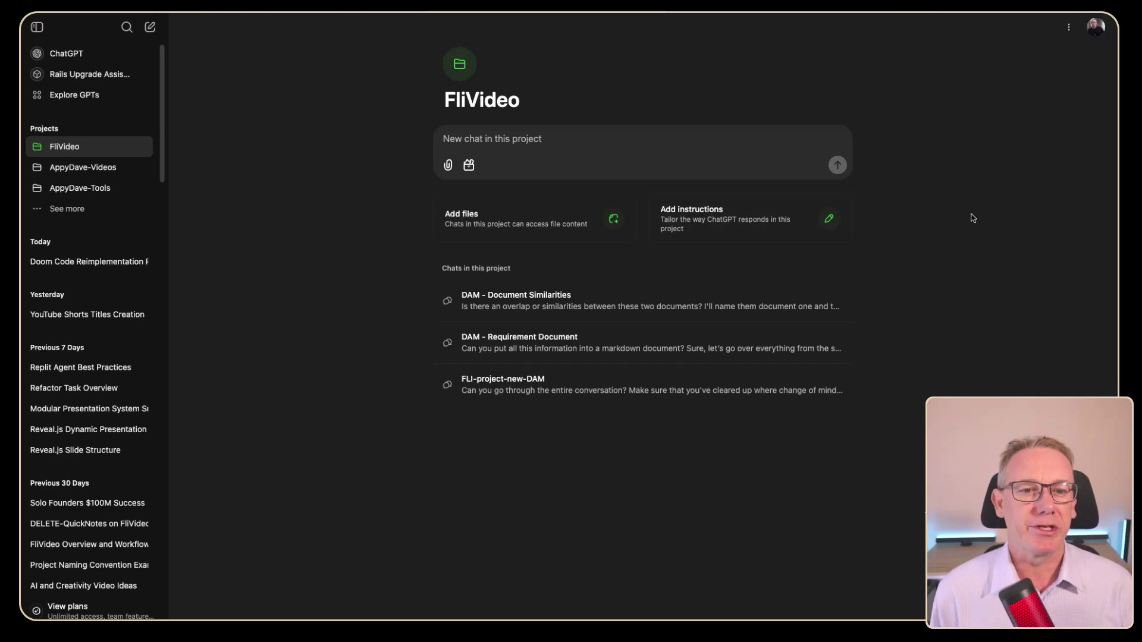
Step: Open Customize ChatGPT and review the chat-summary, yay and read commands in the instructions
click(1096, 30)
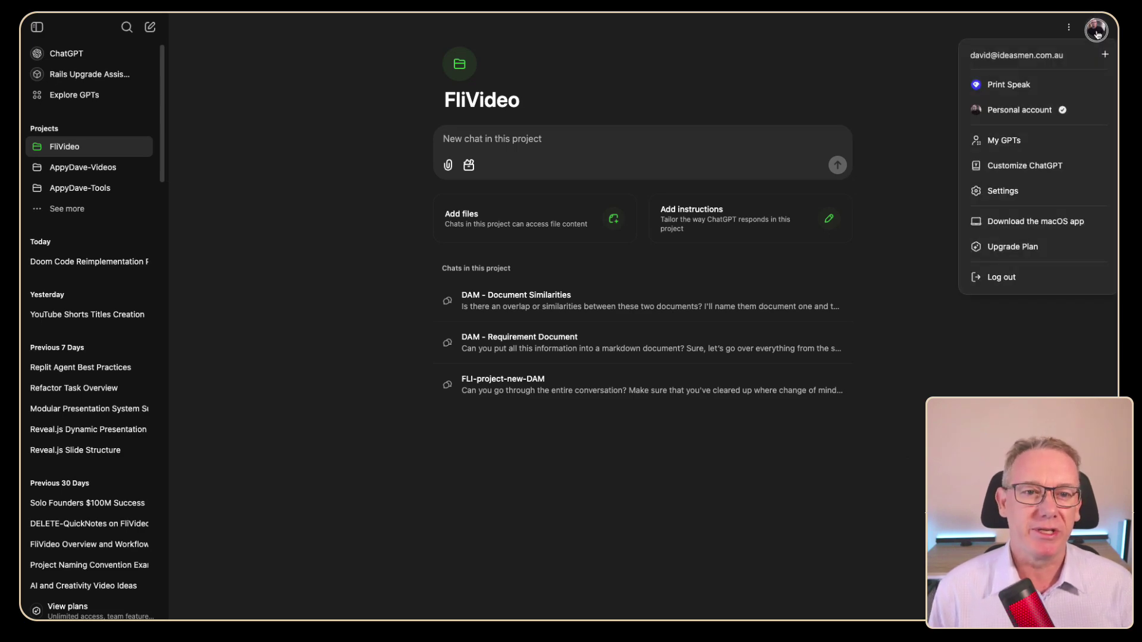
click(1035, 166)
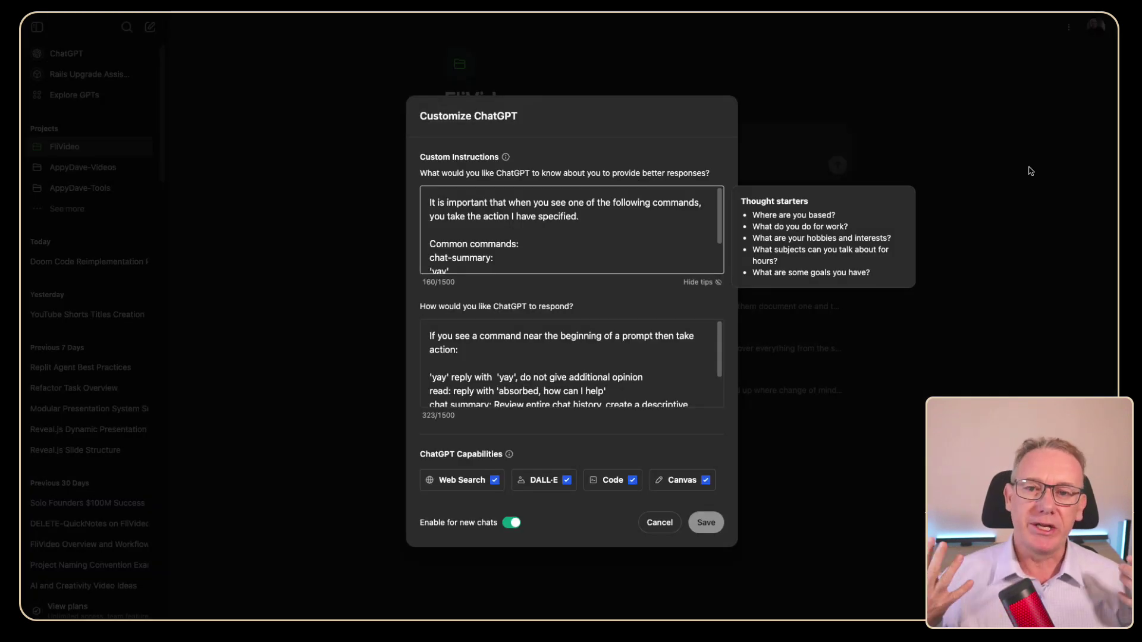
click(440, 230)
scroll(439, 235, down, 2)
click(438, 232)
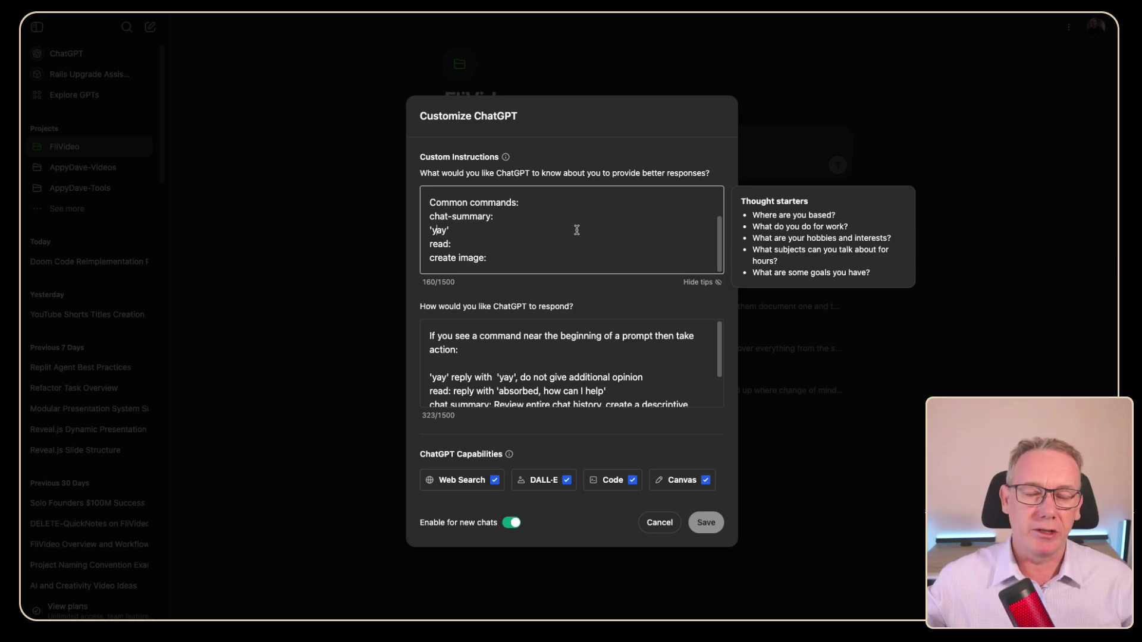
drag(437, 244, 444, 243)
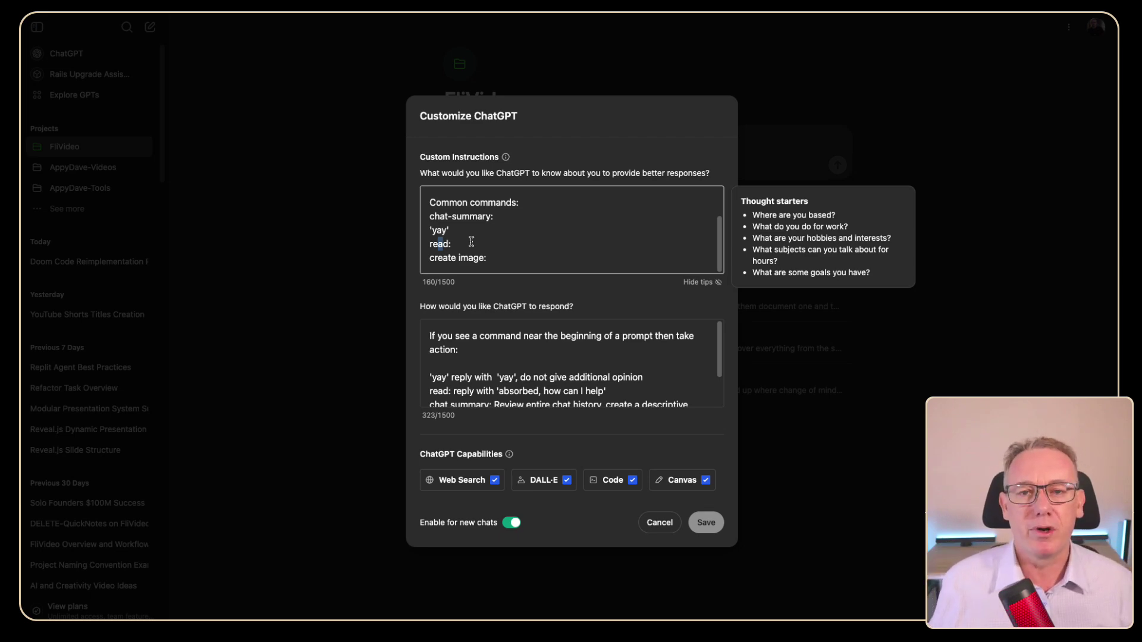
scroll(591, 355, down, 2)
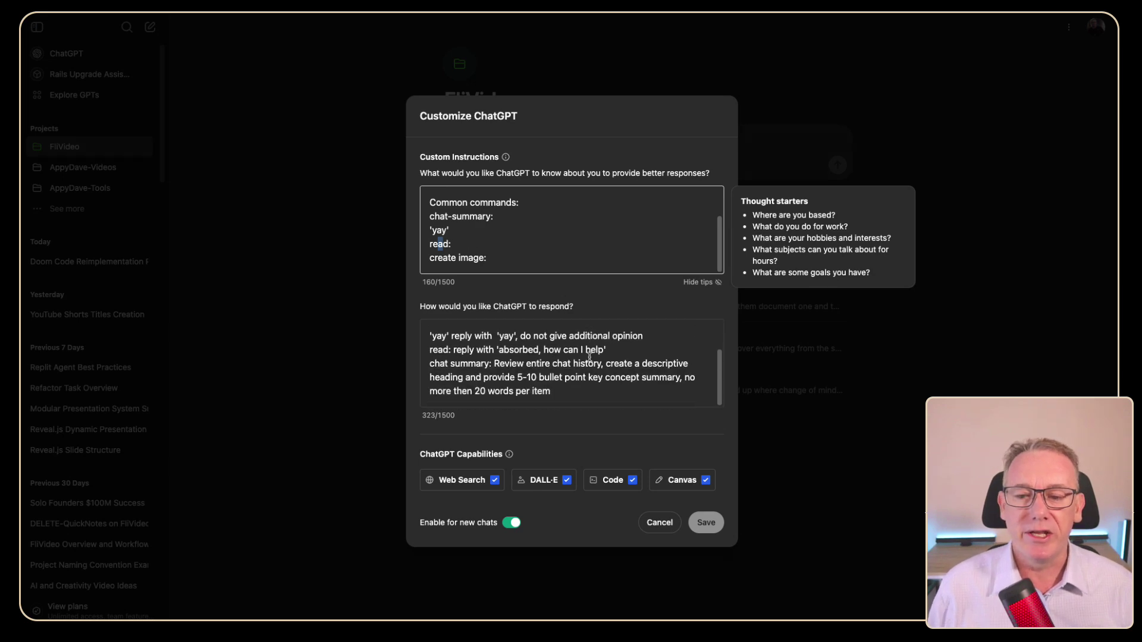
scroll(589, 356, up, 2)
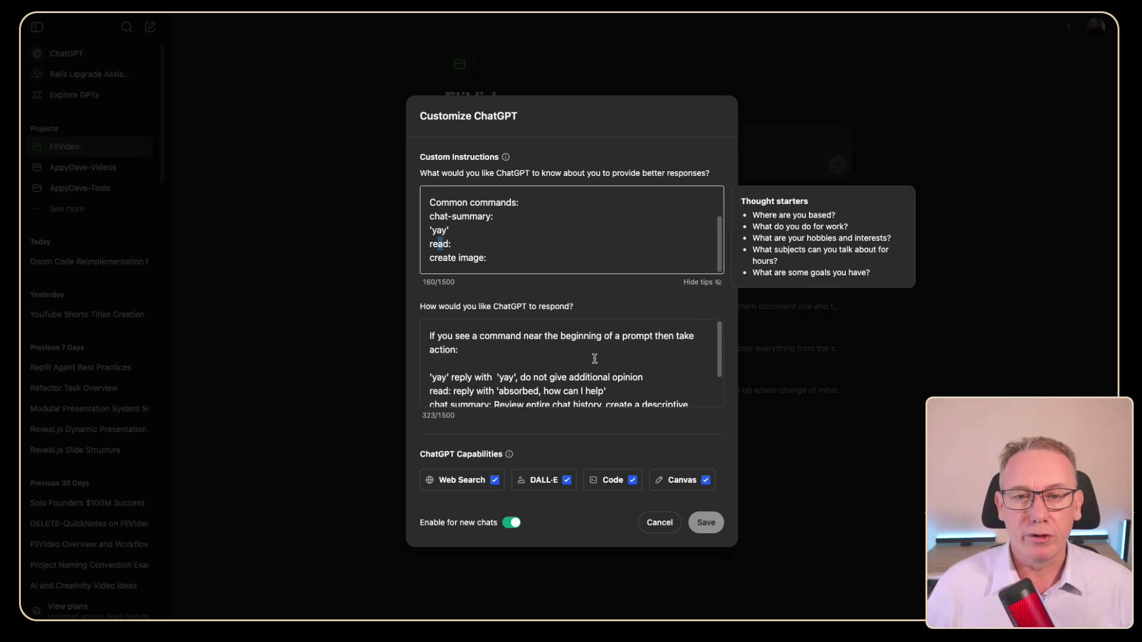
click(623, 537)
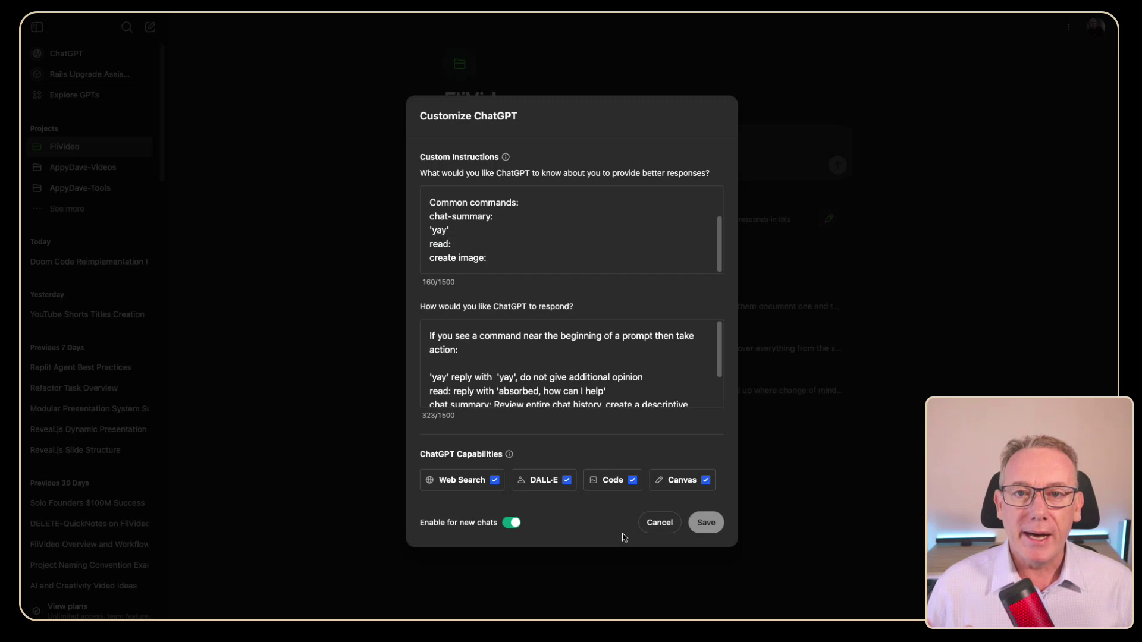
Step: Cancel the custom instructions, then colour the AppyDave-Videos project's folder icon gold
click(660, 525)
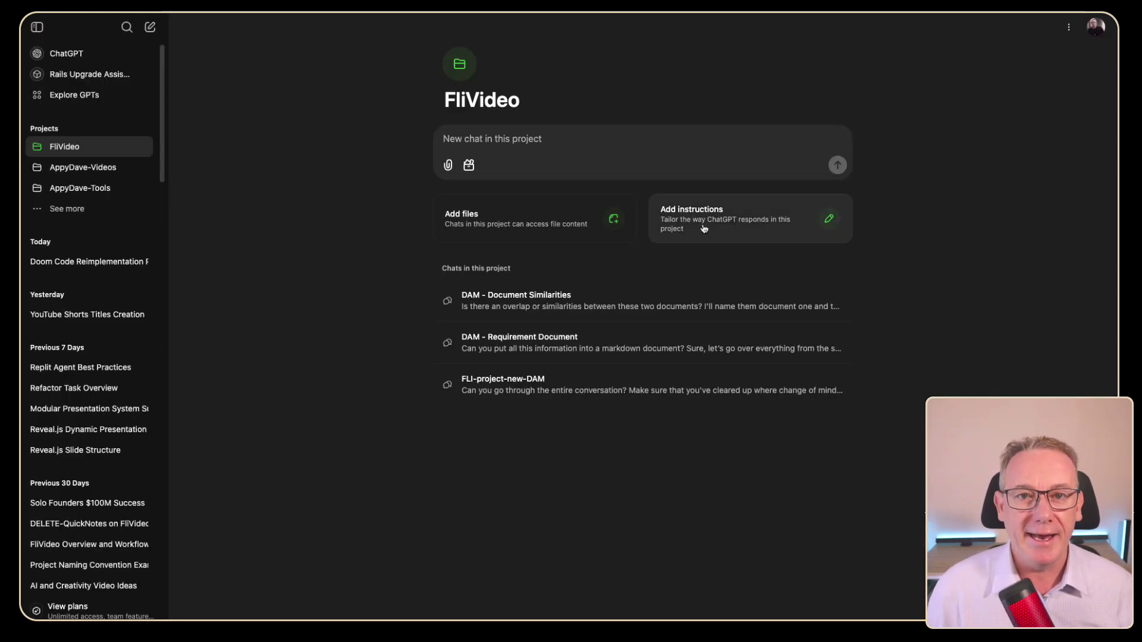
click(83, 171)
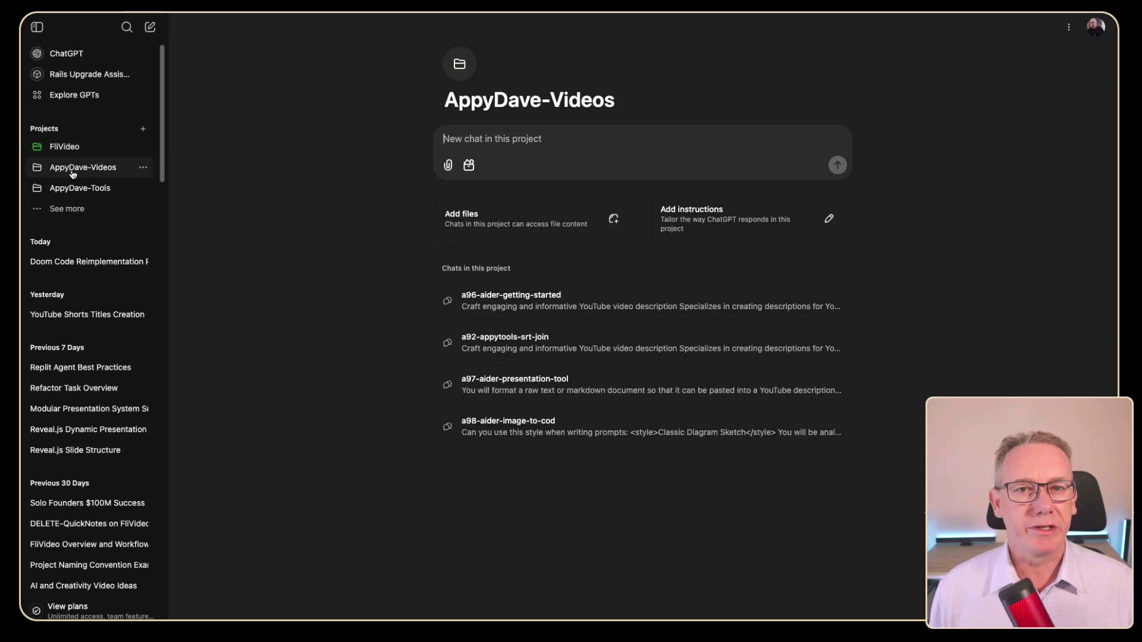
click(459, 64)
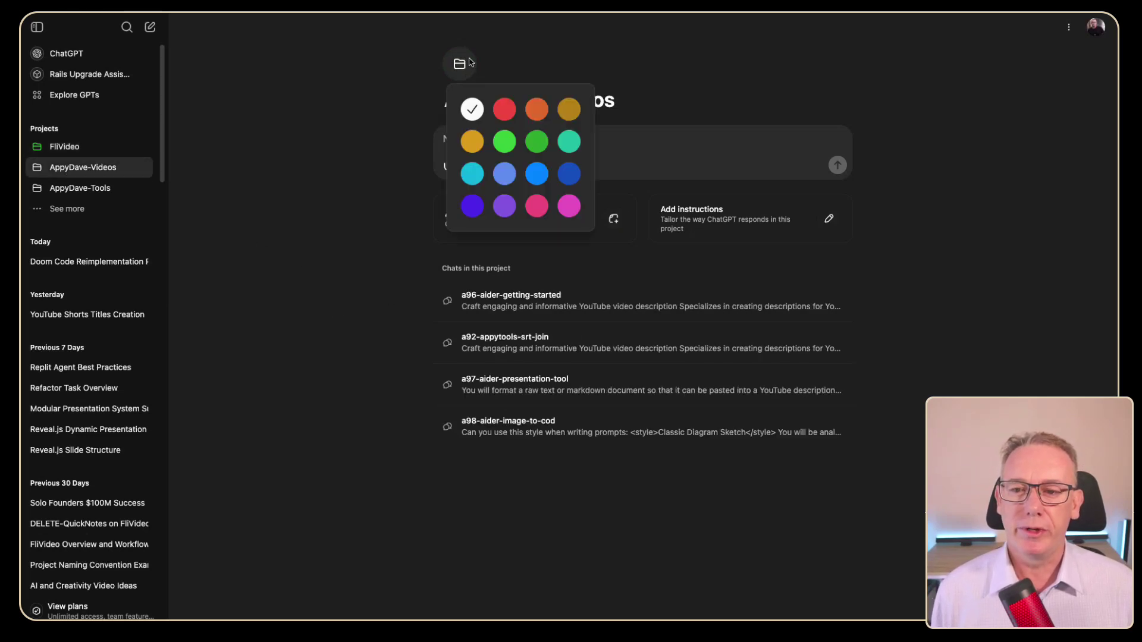
click(574, 111)
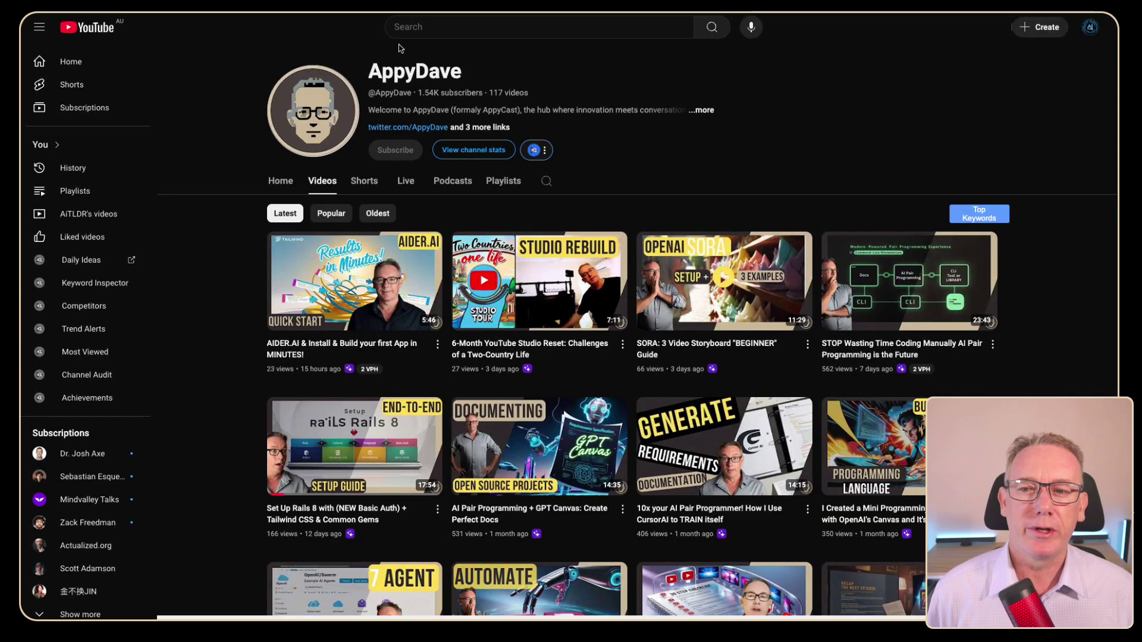
Step: Expand the AppyDave channel's About description, select its text, then close the dialog
click(702, 111)
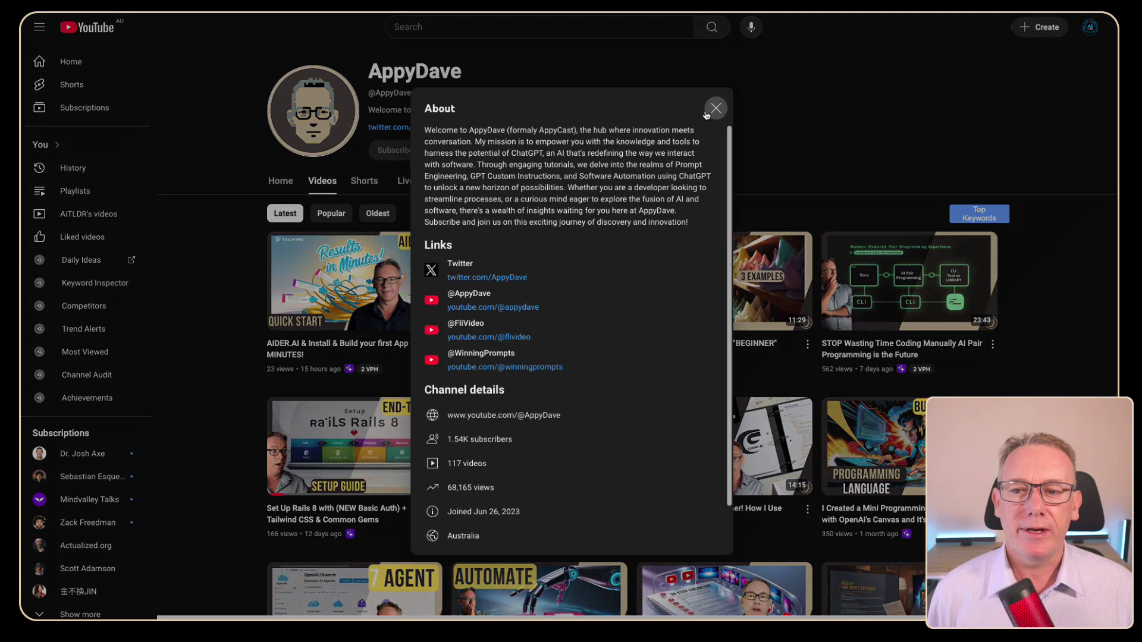
drag(426, 131, 639, 223)
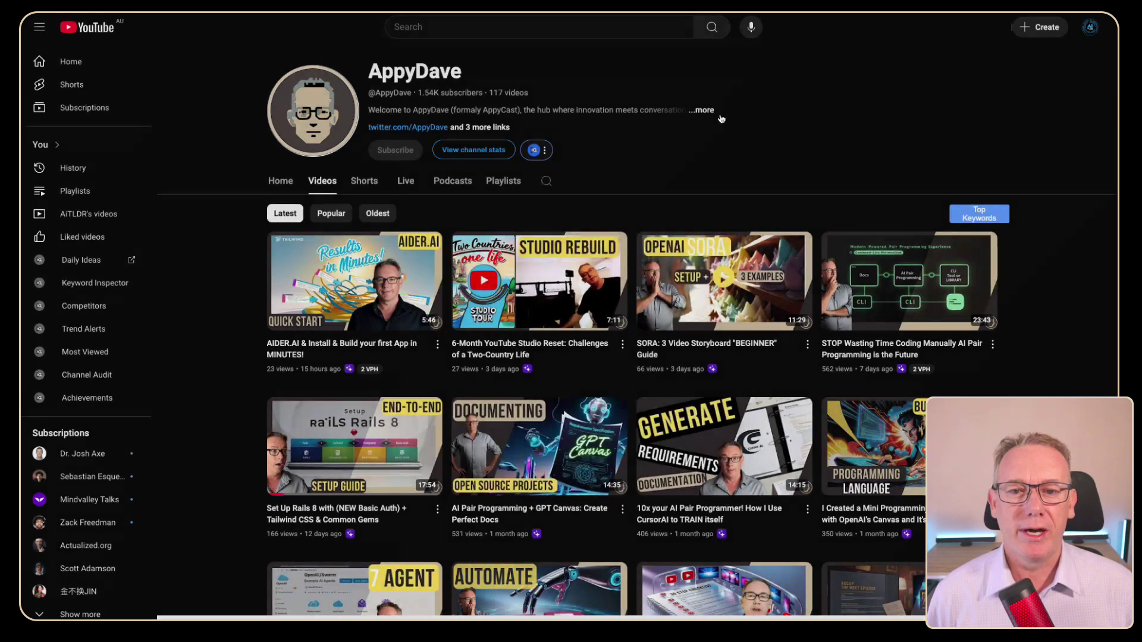
click(716, 108)
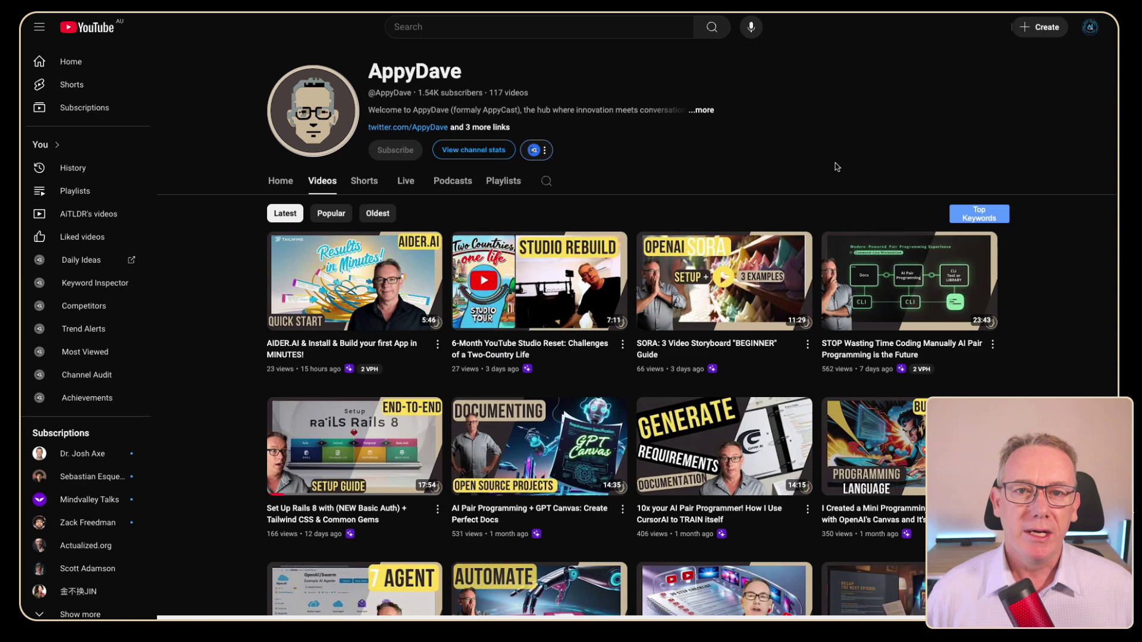
mouse_move(779, 242)
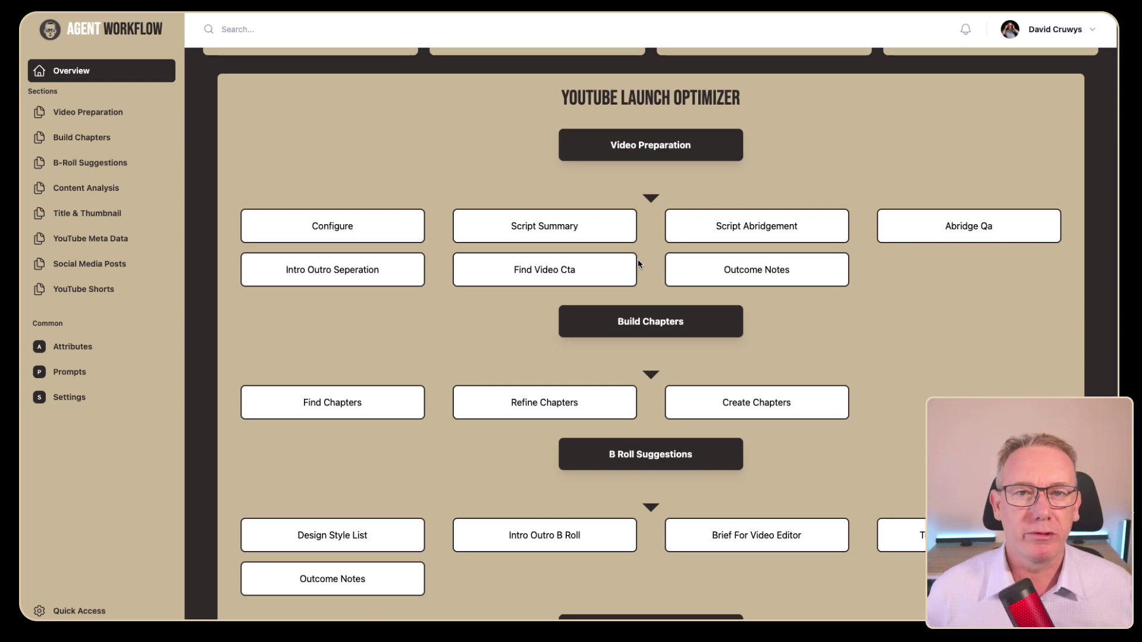
Step: Paste the brand links into the Brand Info field of the Write Description step
scroll(438, 363, down, 2)
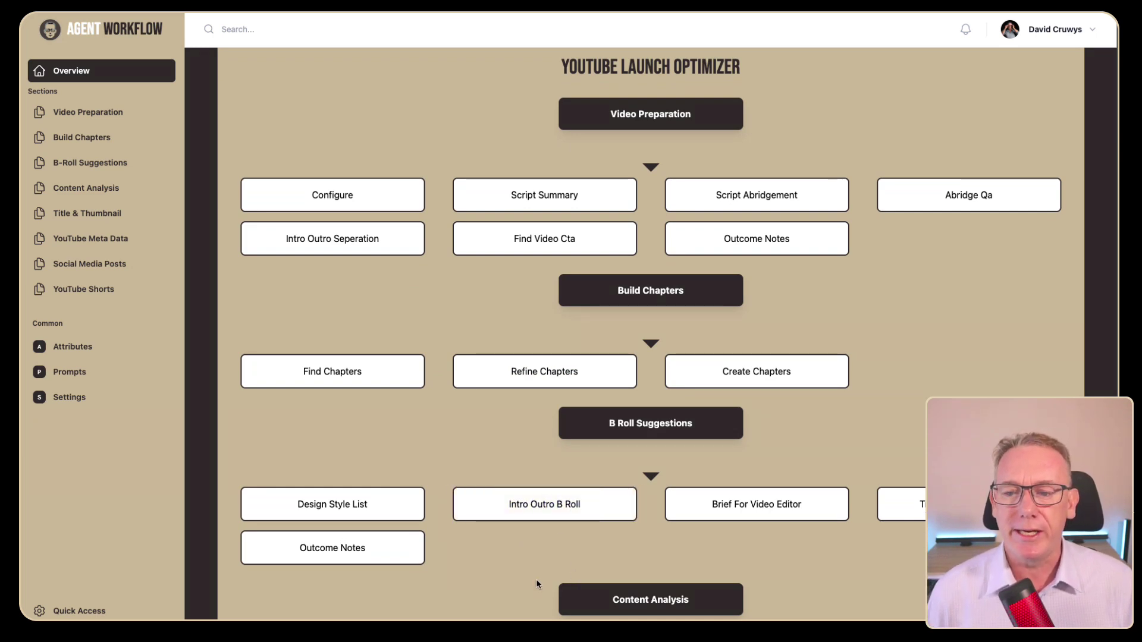
scroll(537, 584, down, 10)
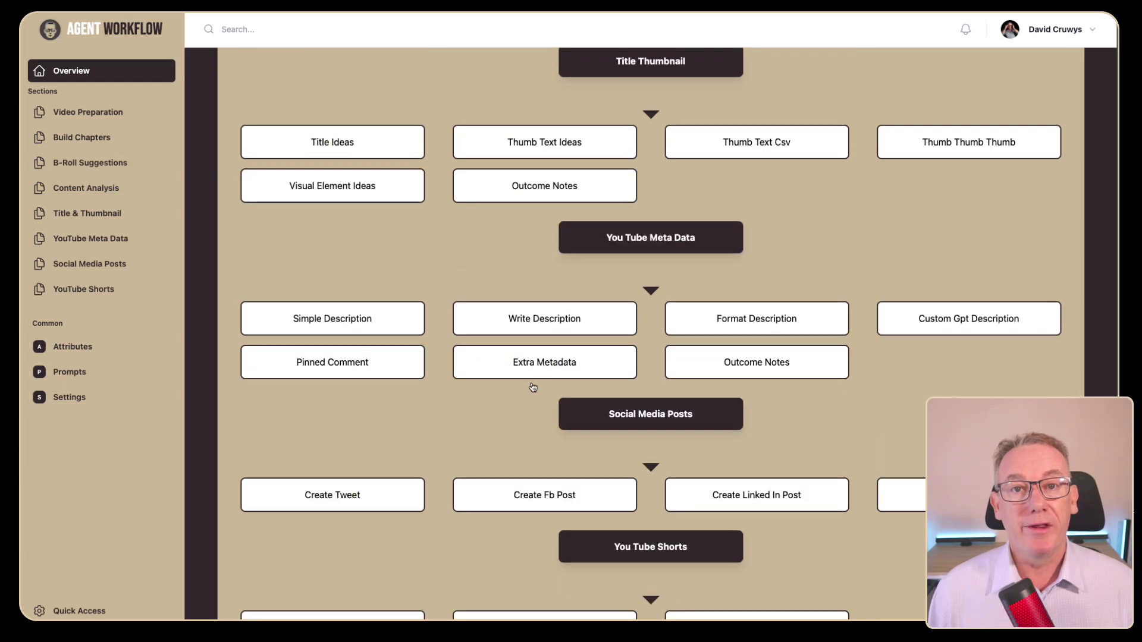
click(532, 327)
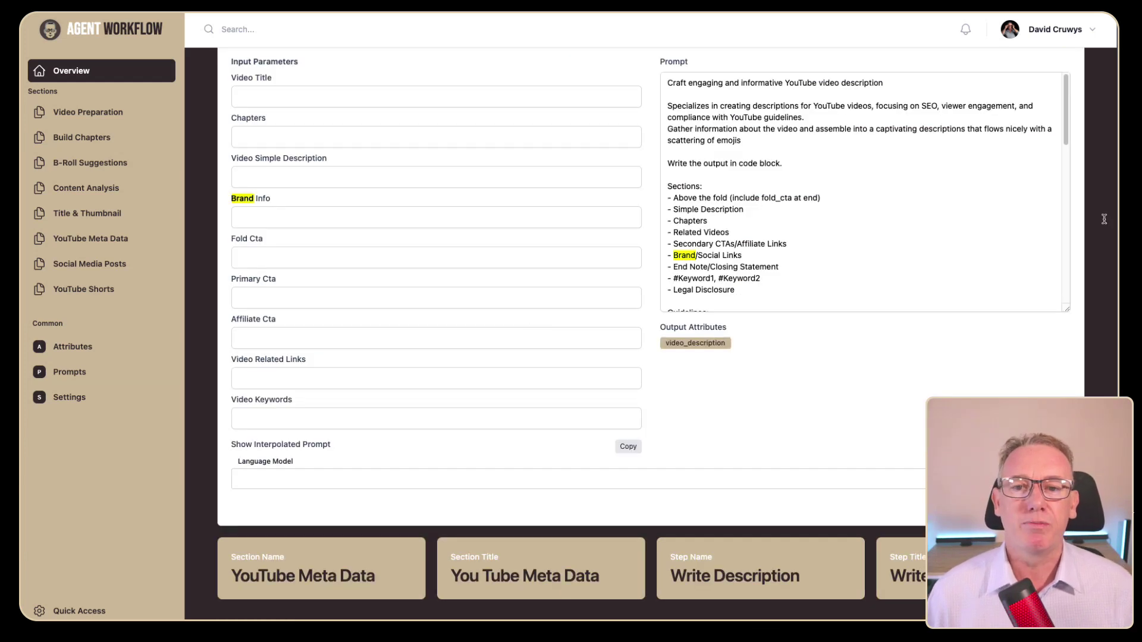
click(707, 257)
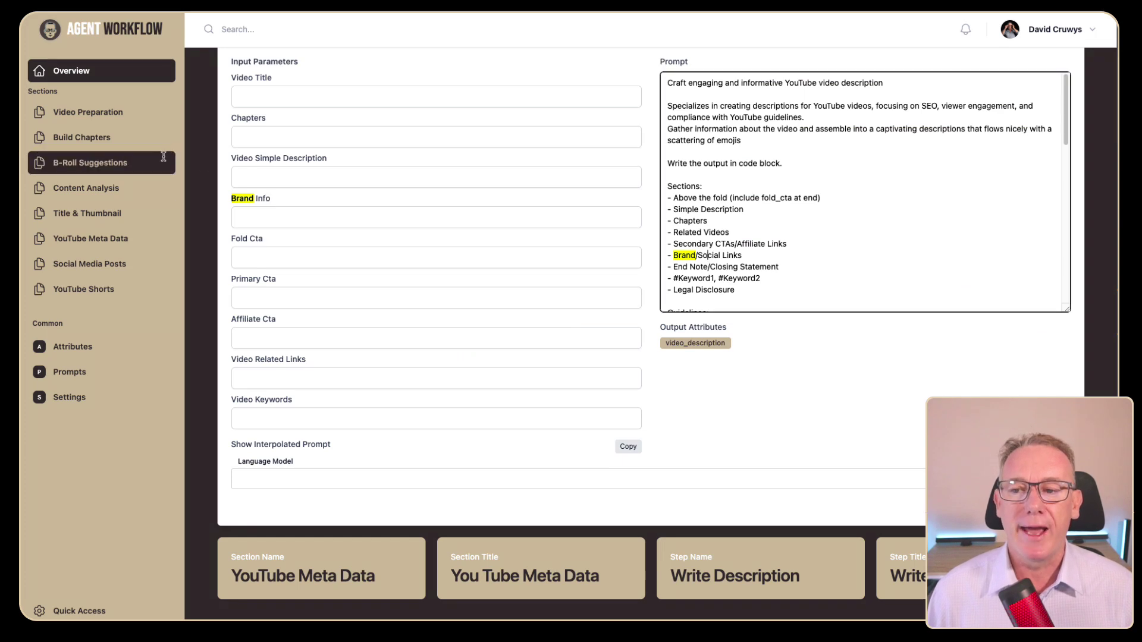
click(447, 209)
key(super+v)
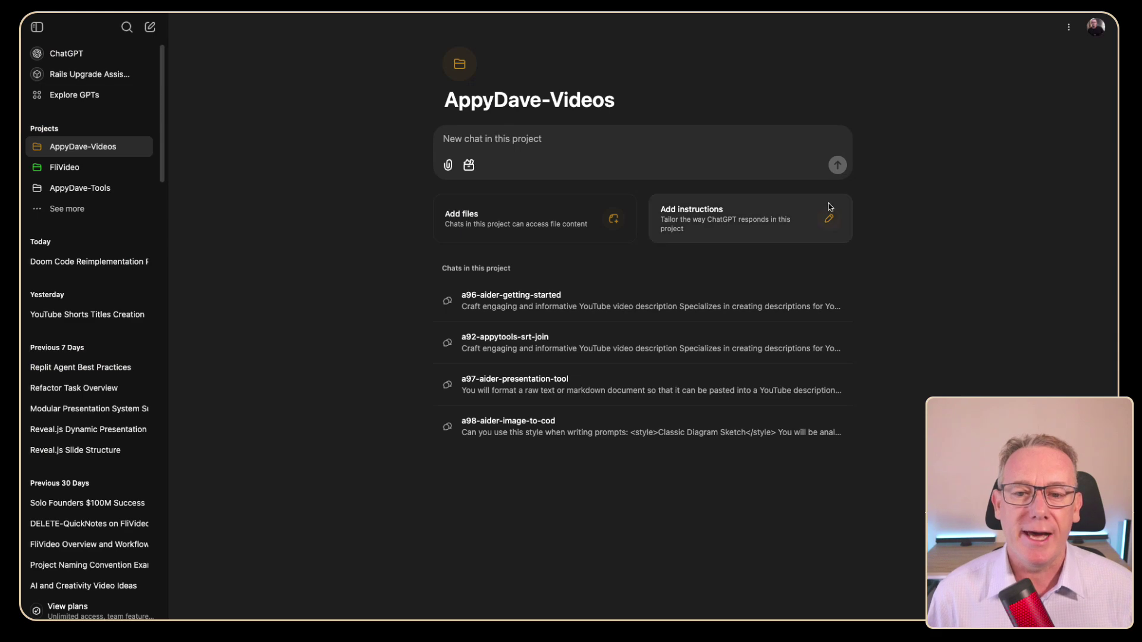
Step: Write 'This is information about my brand:' and paste the brand details into the AppyDave-Videos instructions
click(704, 225)
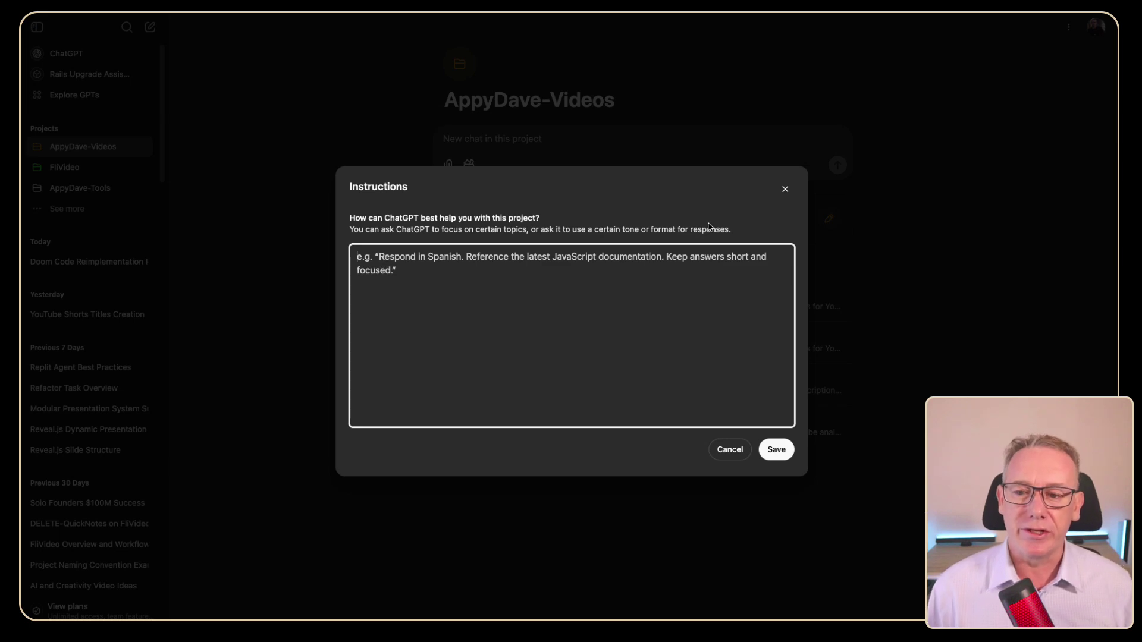
text(This is )
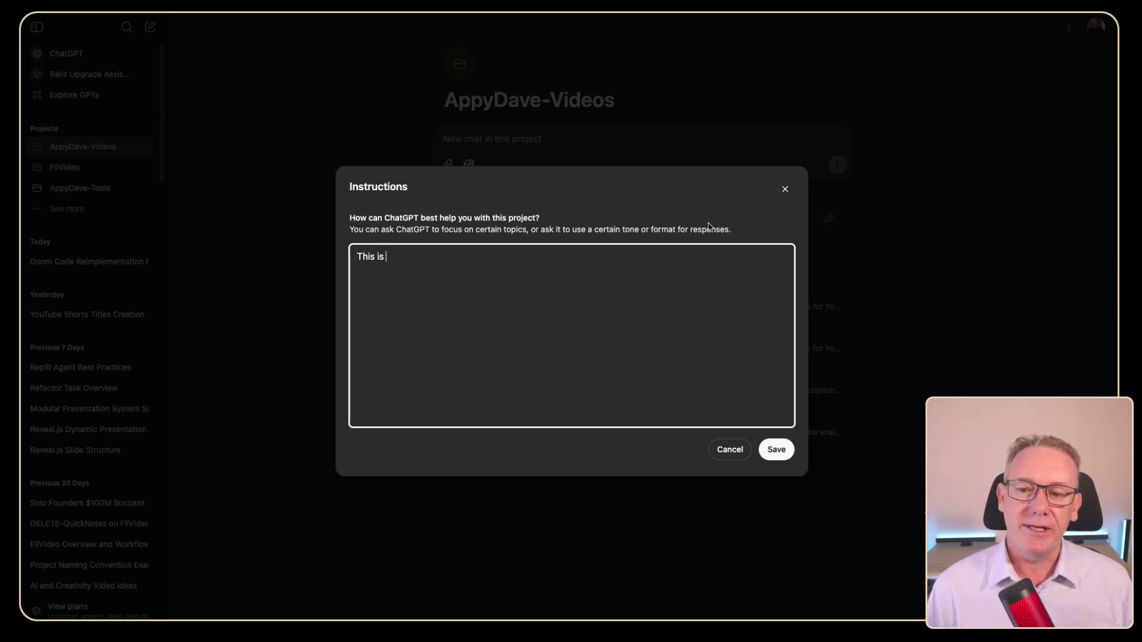
text(information about )
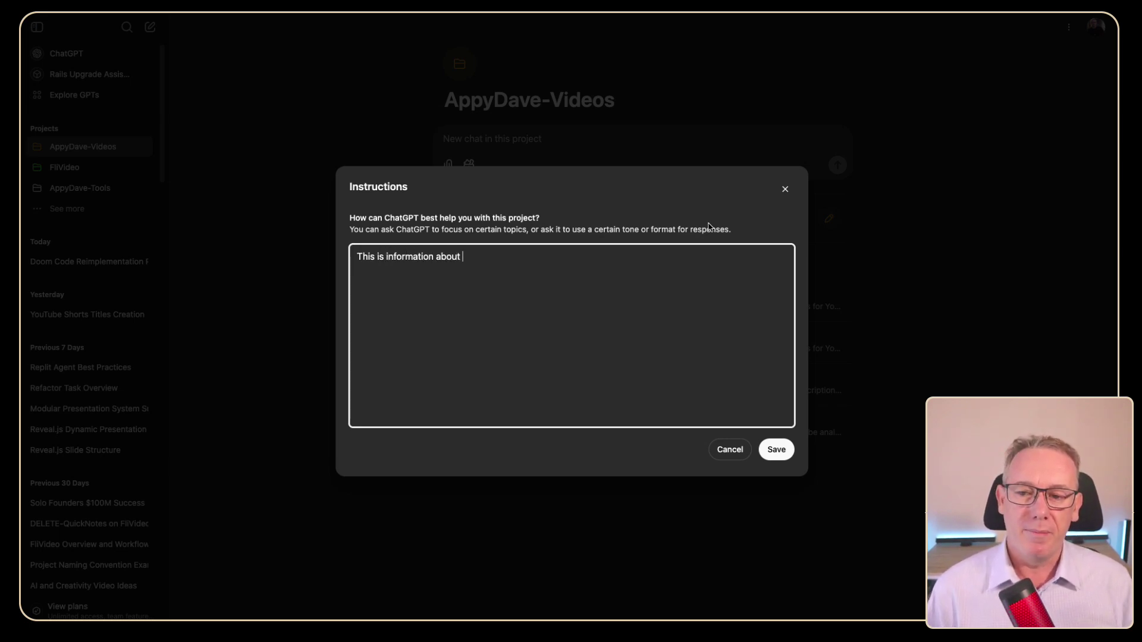
text(my brand:)
key(Return)
key(Return)
key(ctrl+v)
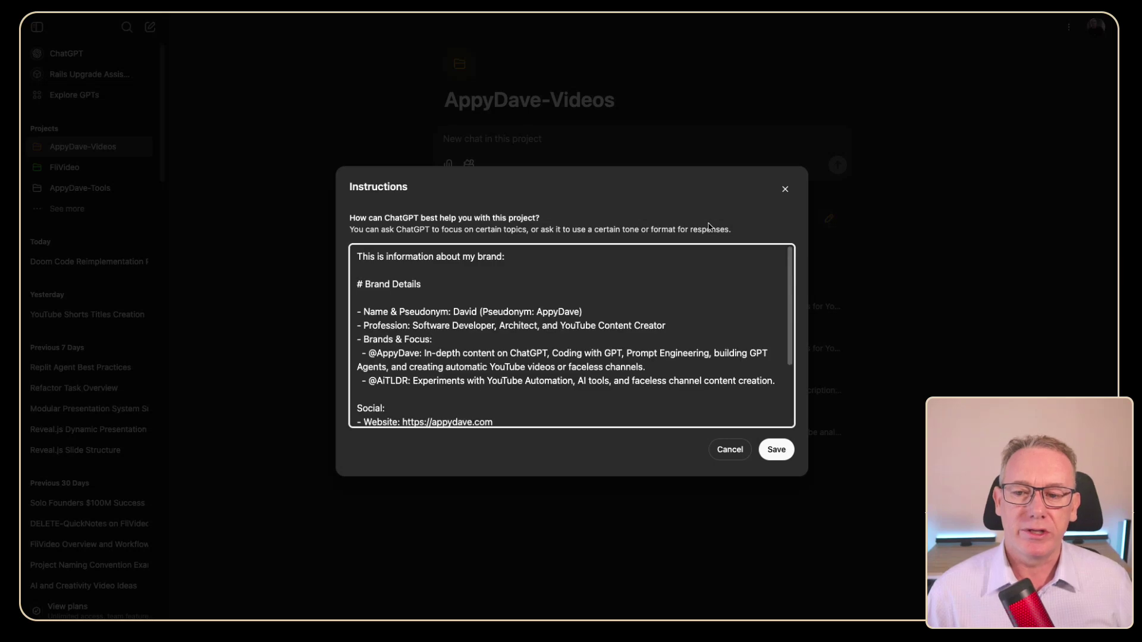
scroll(626, 344, down, 3)
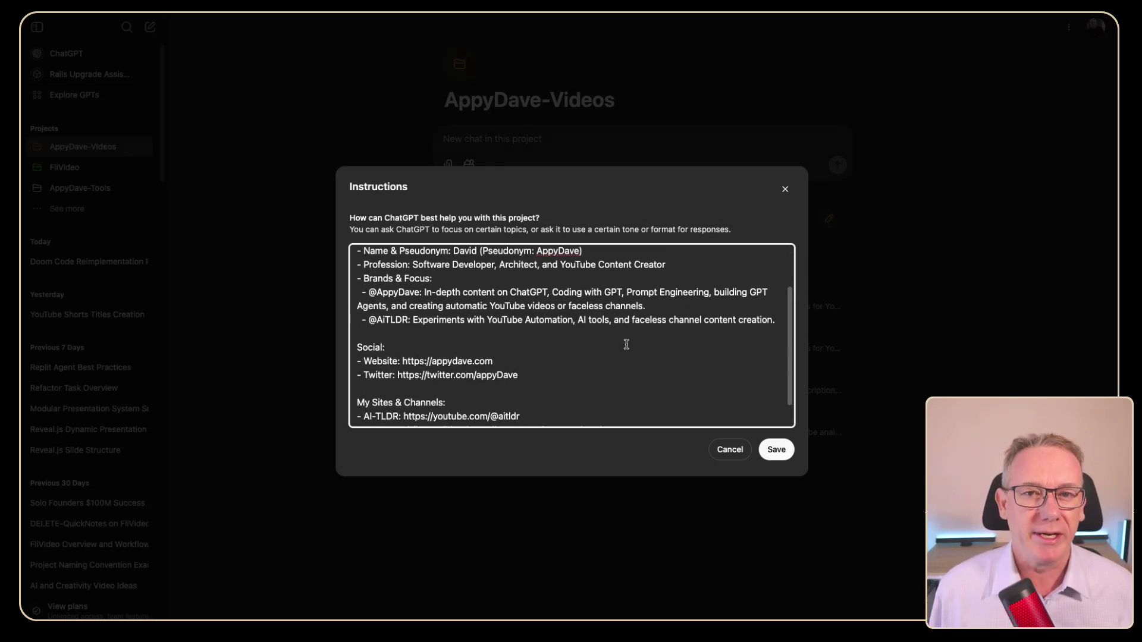
scroll(574, 378, up, 3)
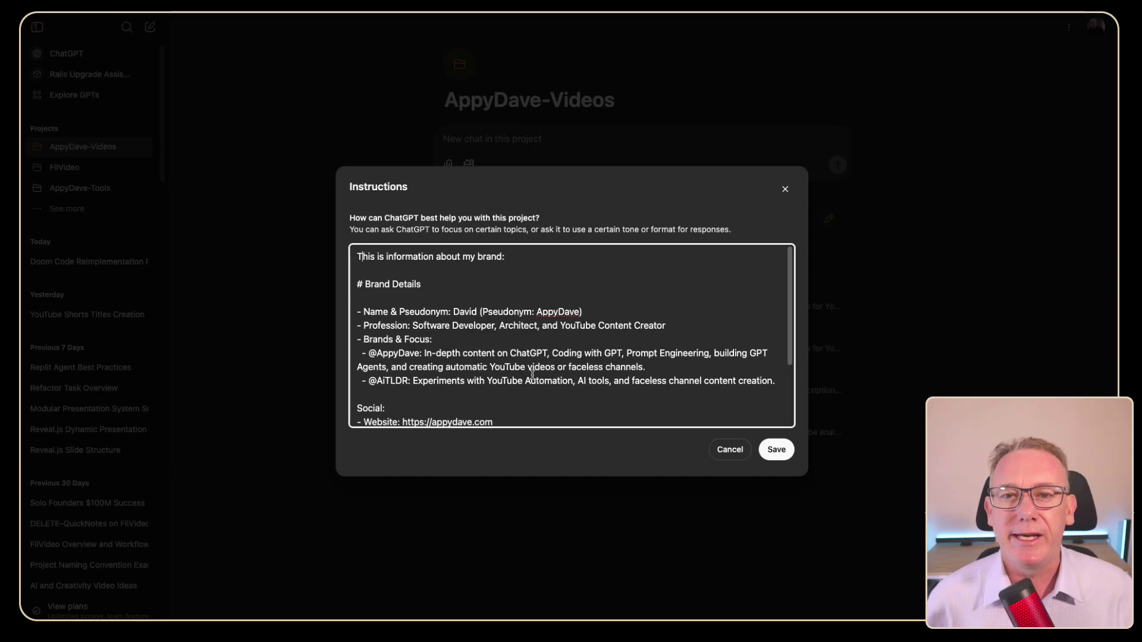
Step: Replace all instructions with an 'About me' heading followed by the pasted skills and links
click(503, 352)
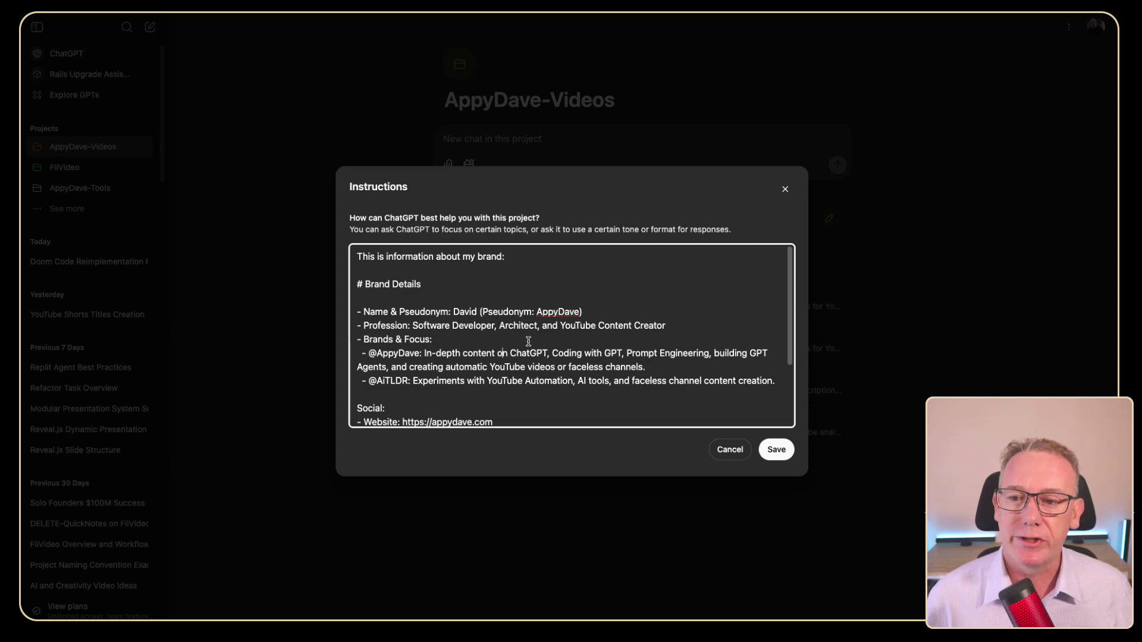
key(super+a)
text(A)
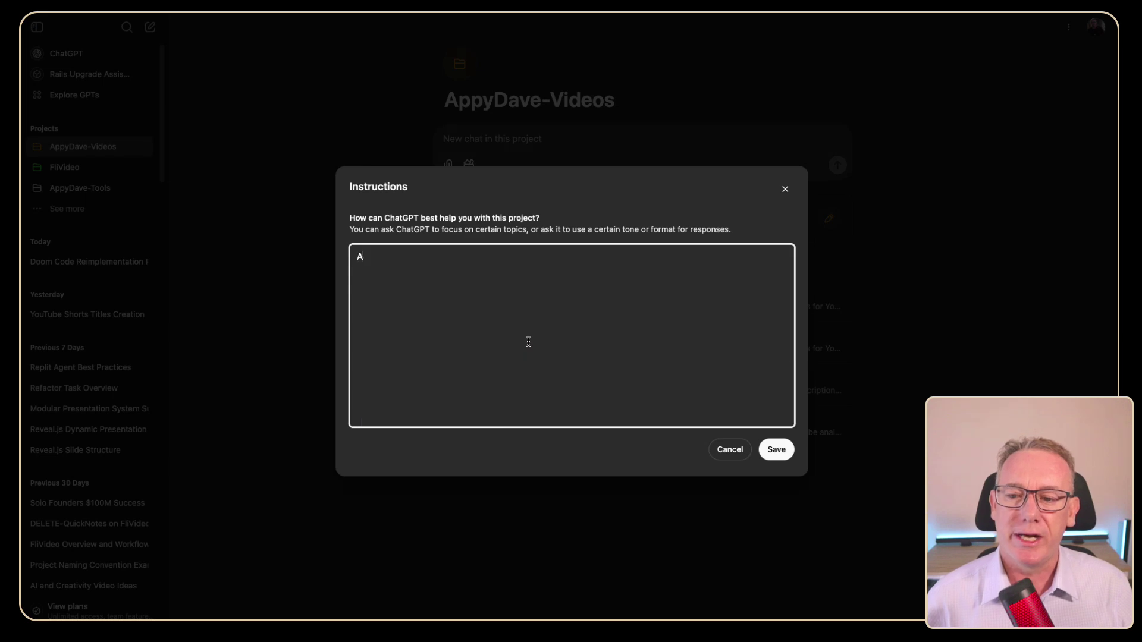
text(bout me:)
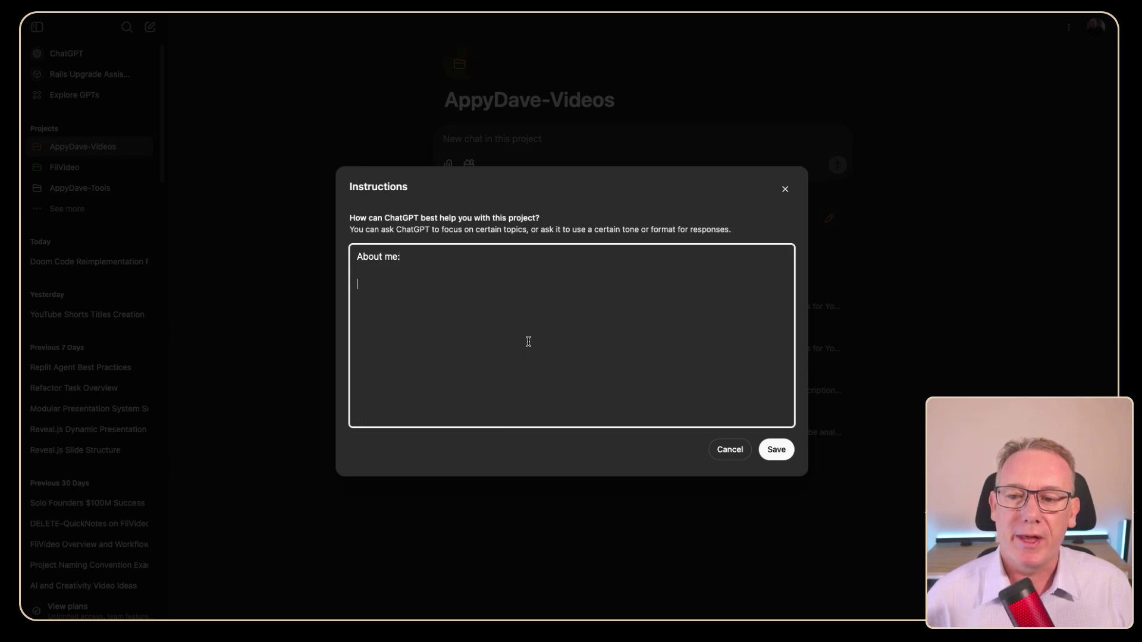
key(super+v)
key(Delete)
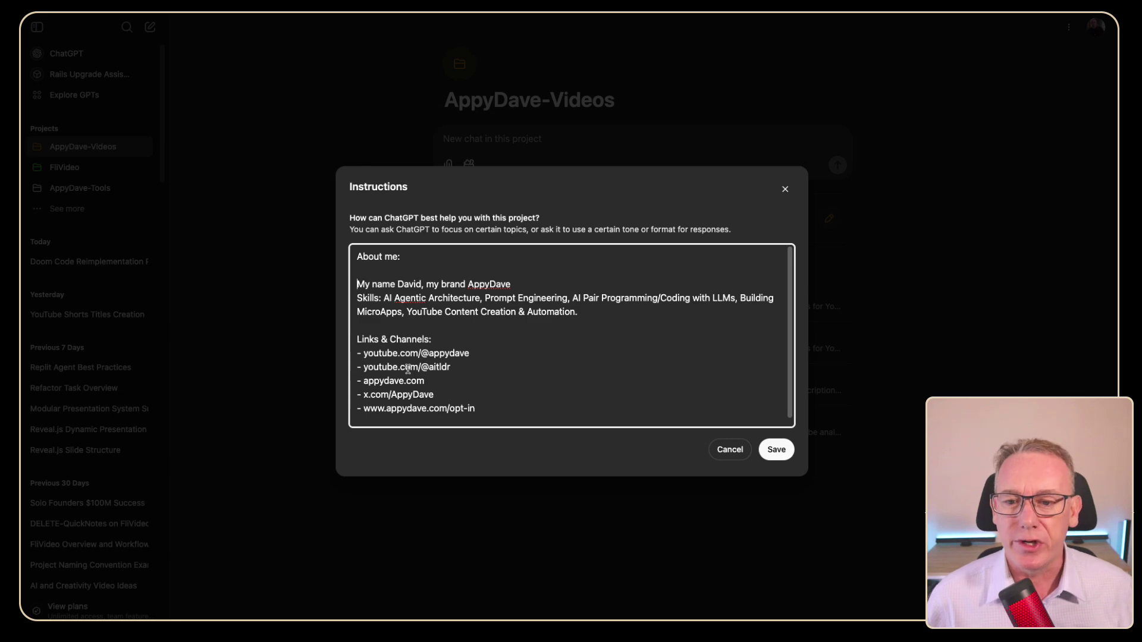
drag(378, 298, 588, 320)
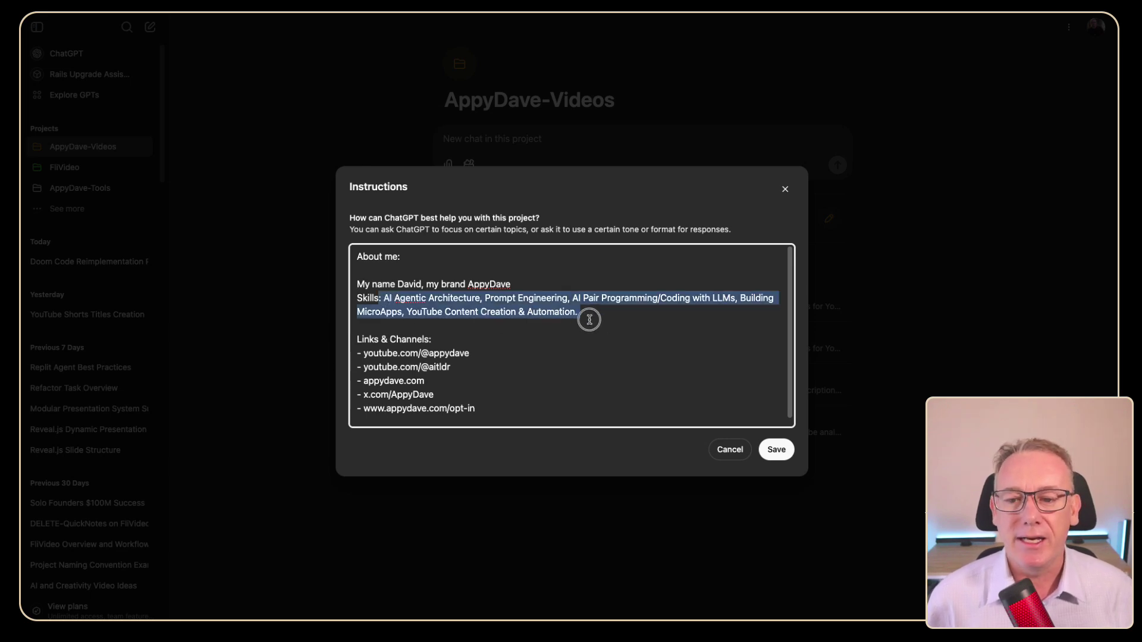
click(626, 341)
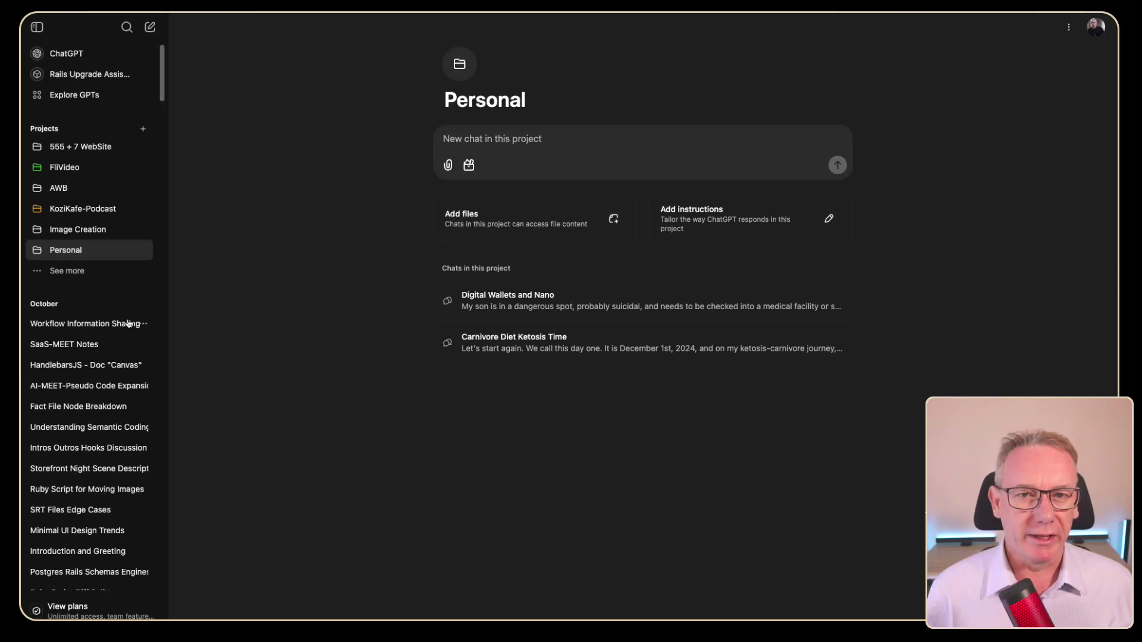
Step: Read the 555 + 7 WebSite instructions covering 550 videos and seven websites, then close them
click(88, 149)
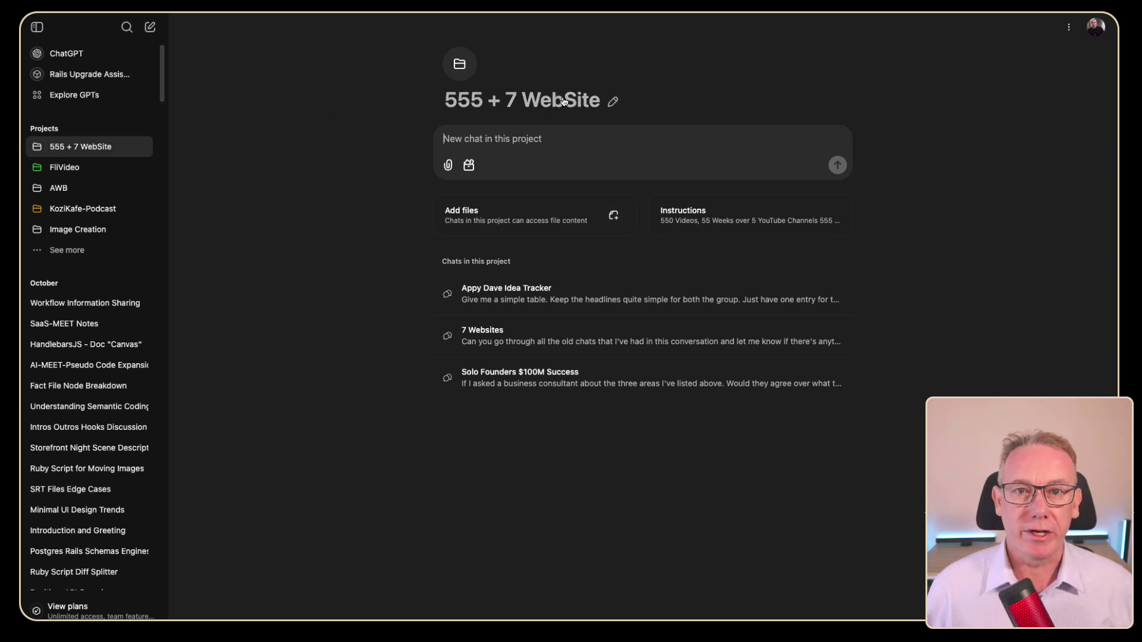
click(767, 222)
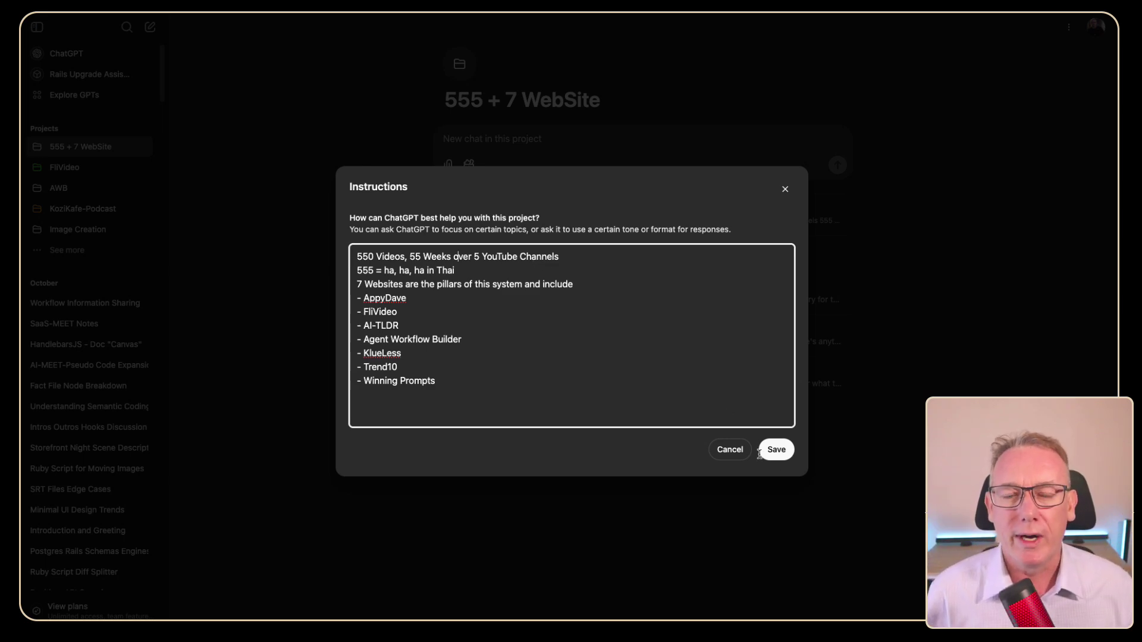
click(831, 463)
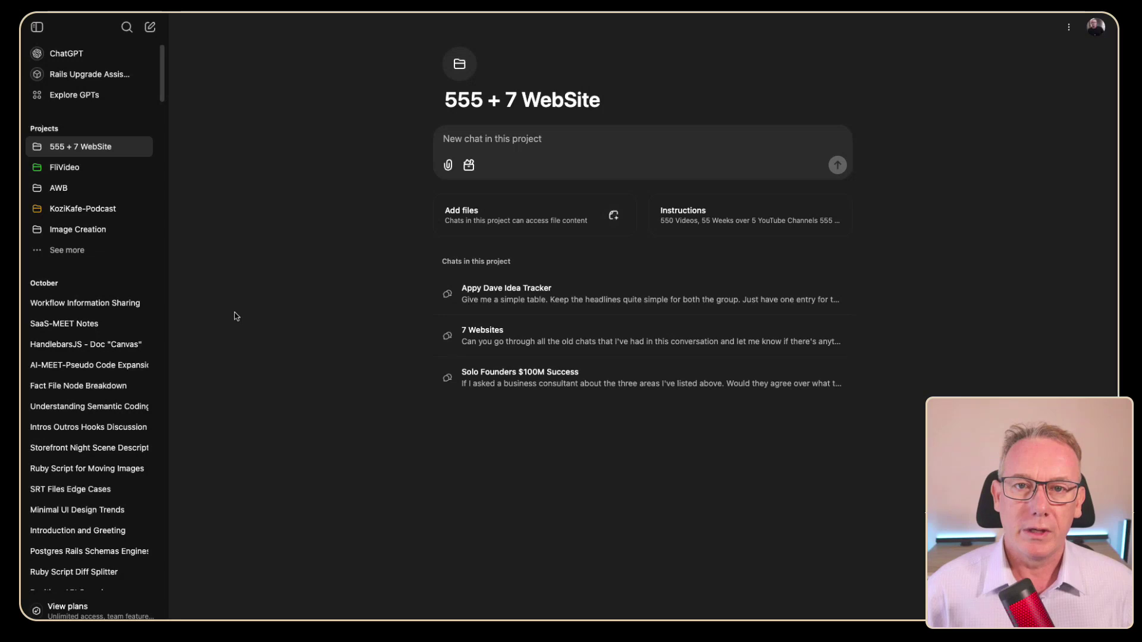
Step: Browse the FliVideo, AWB, 555 + 7 WebSite, KoziKafe-Podcast and Image Creation projects
click(68, 170)
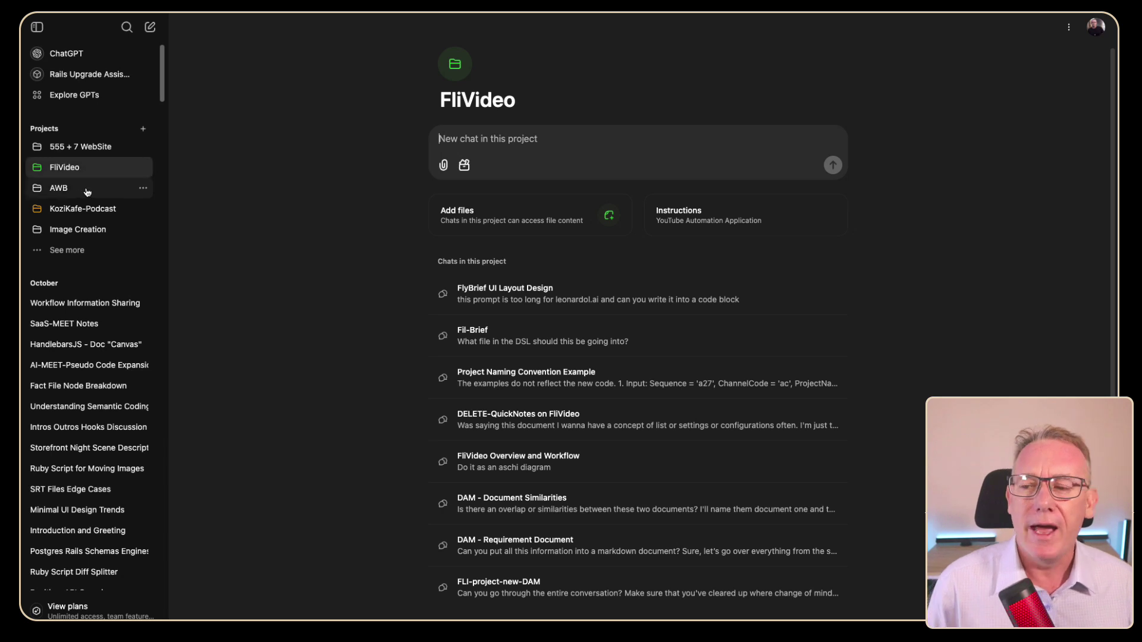
click(64, 190)
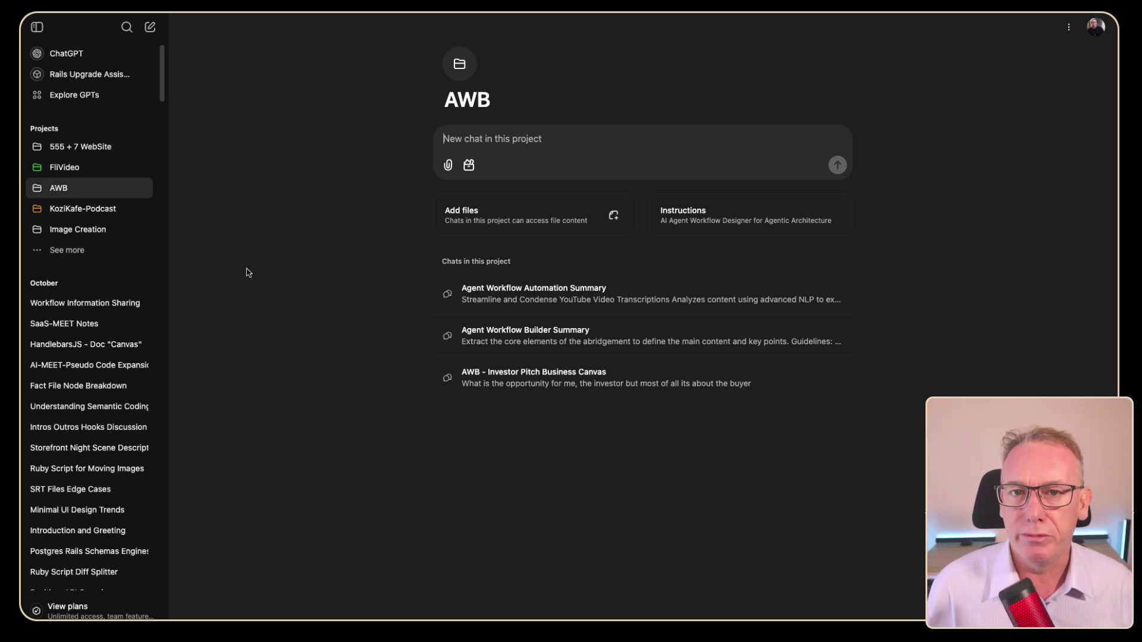
click(80, 146)
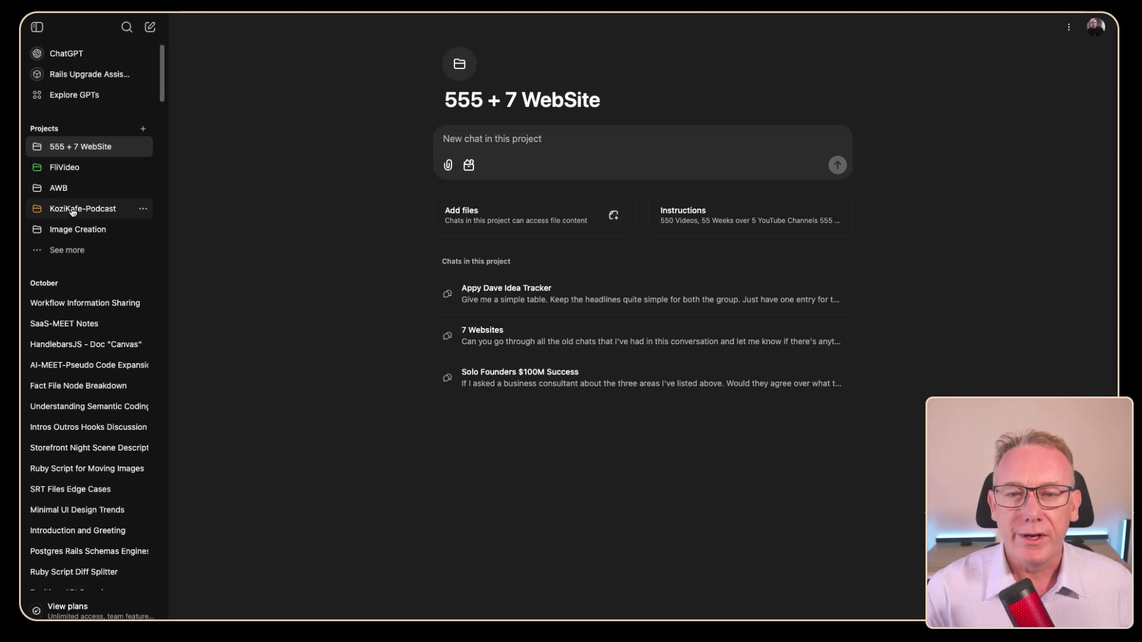
click(72, 210)
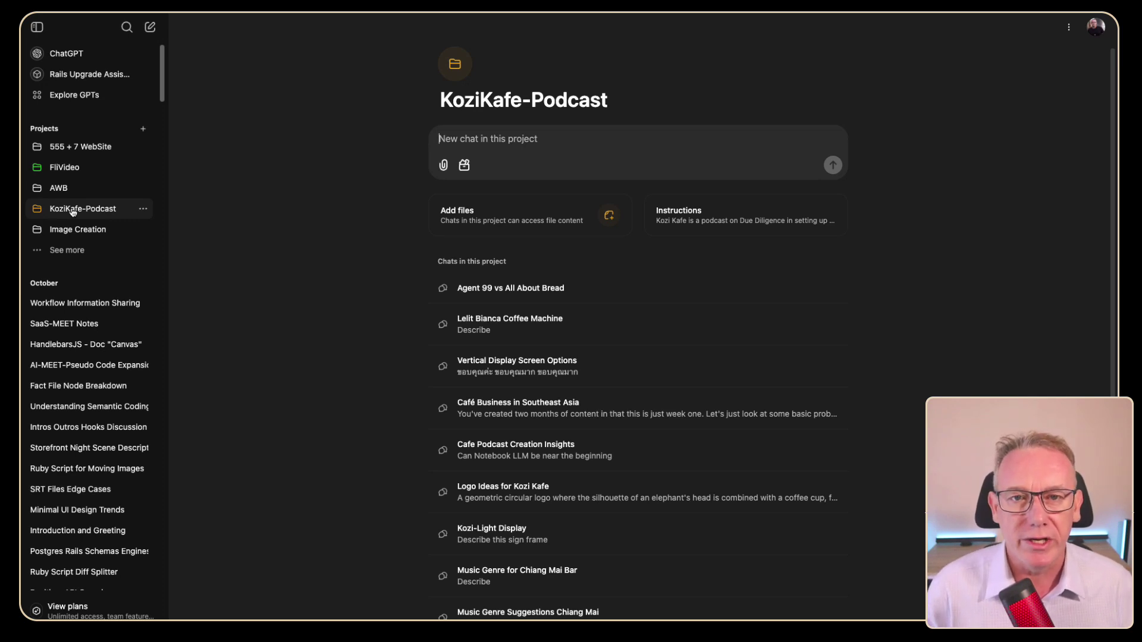
click(58, 188)
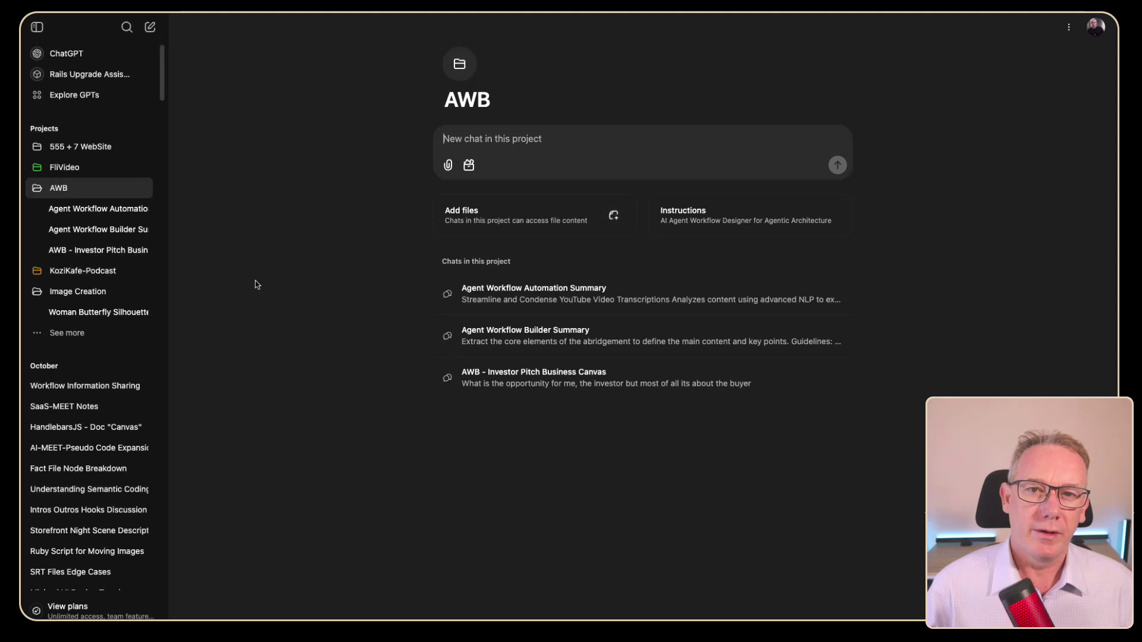
click(78, 292)
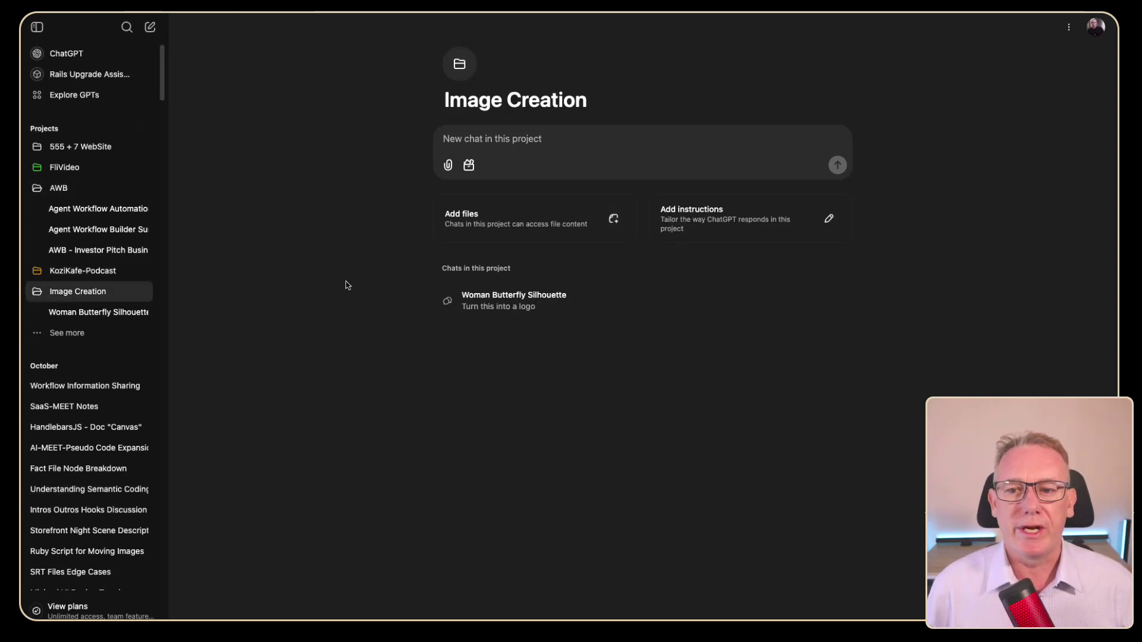
Step: Open the Woman Butterfly Silhouette chat and scroll through to its minimalist logo image
click(502, 314)
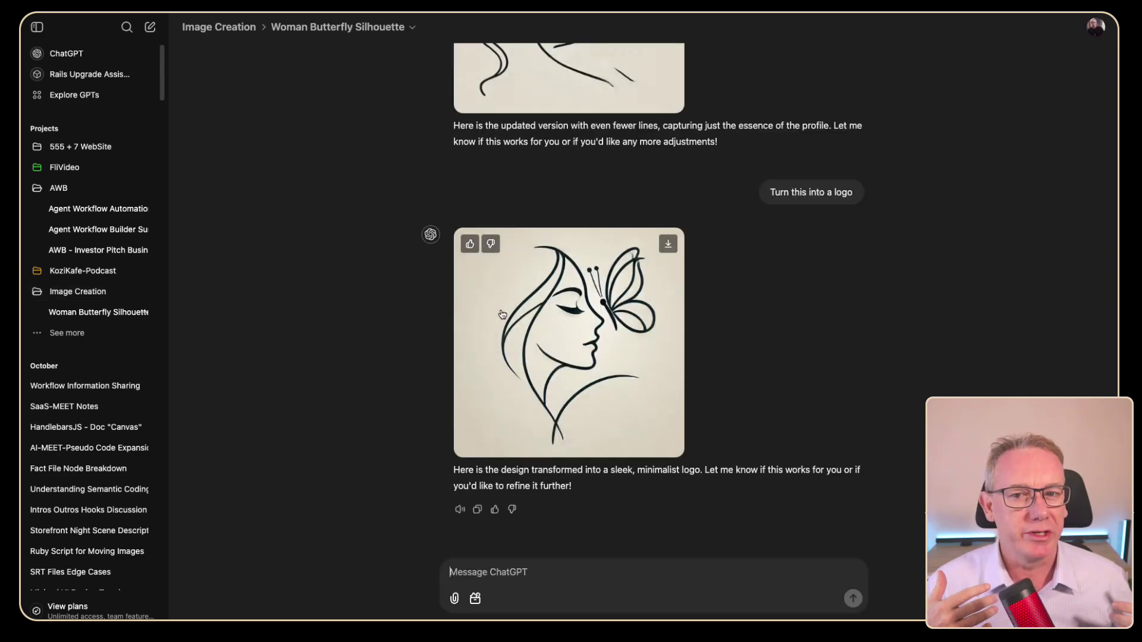
scroll(502, 314, up, 20)
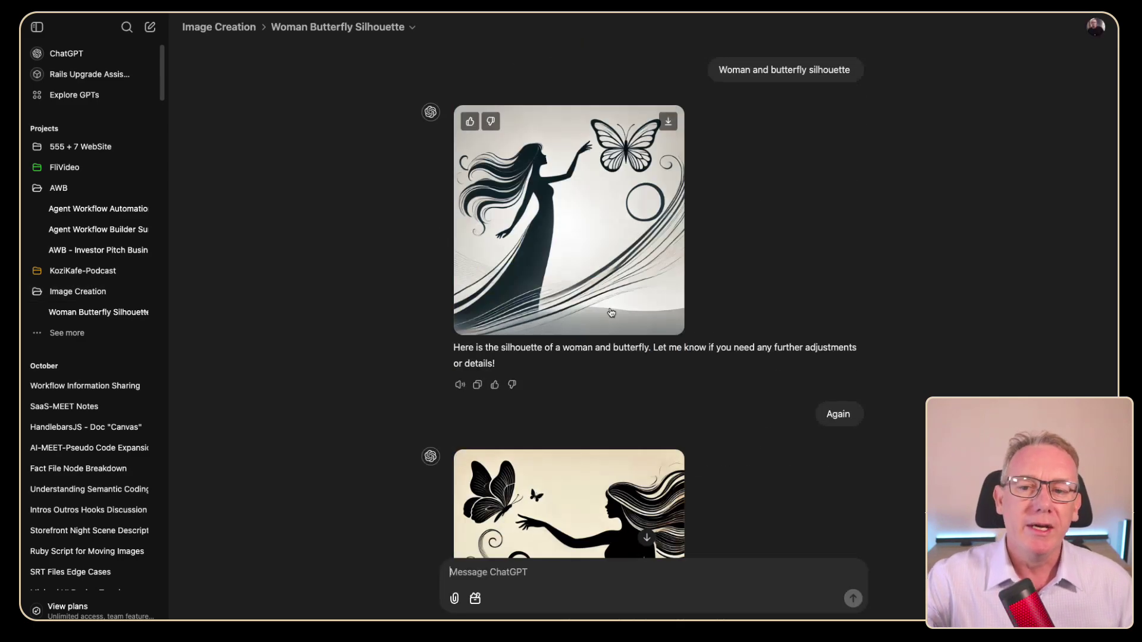
scroll(611, 313, down, 15)
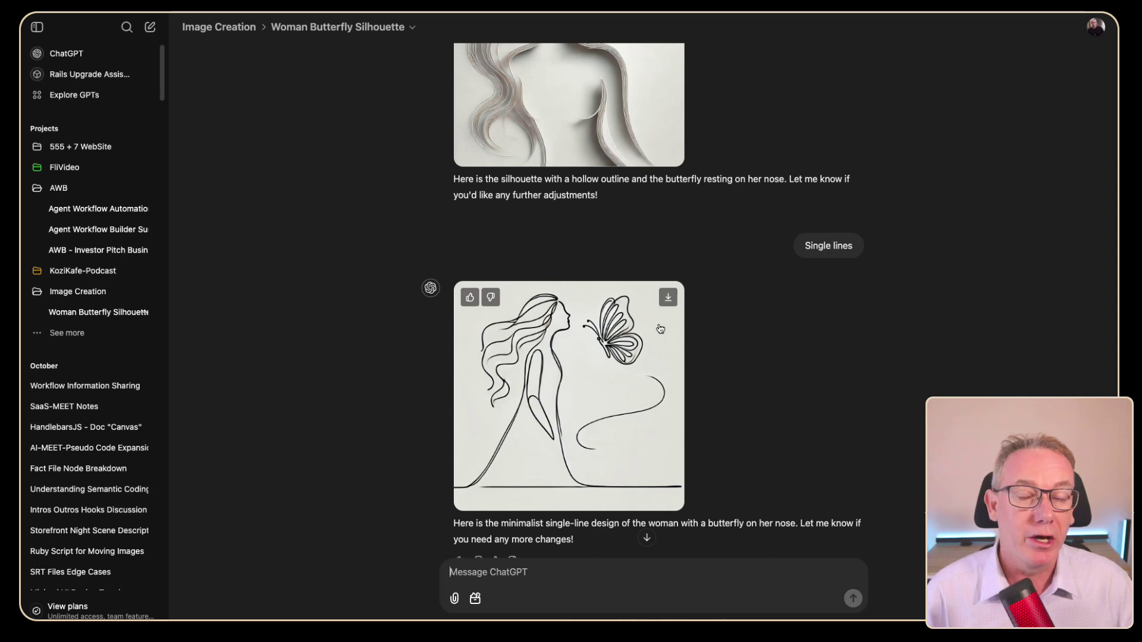
scroll(666, 331, down, 10)
scroll(680, 345, down, 2)
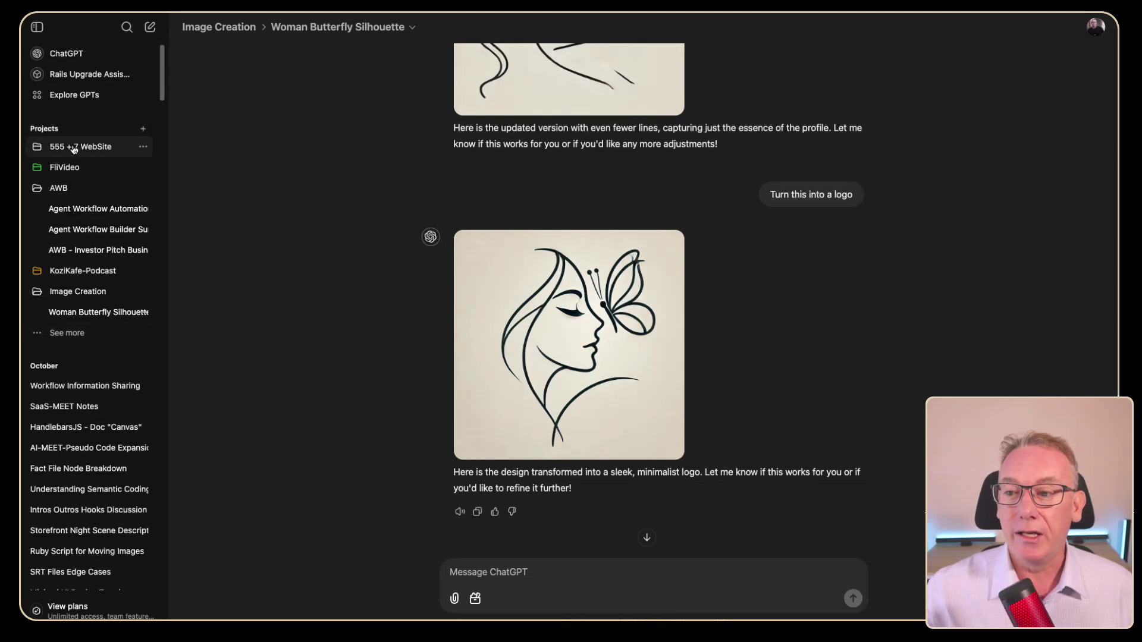
Step: Look at the Printspeak project from the full projects list
click(69, 336)
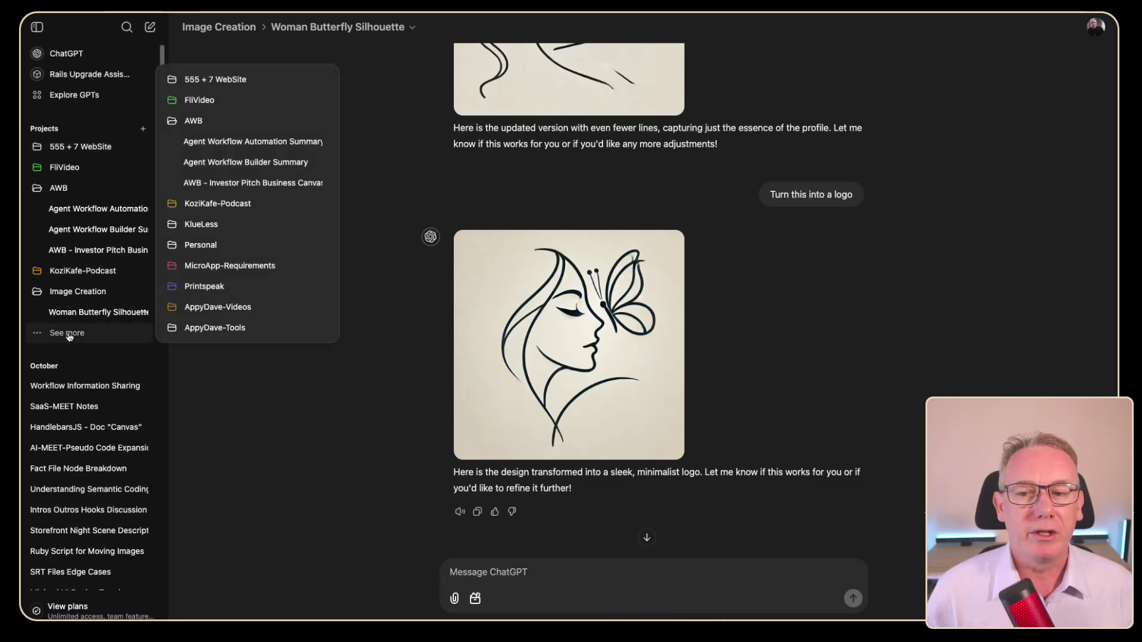
click(209, 293)
scroll(416, 312, down, 6)
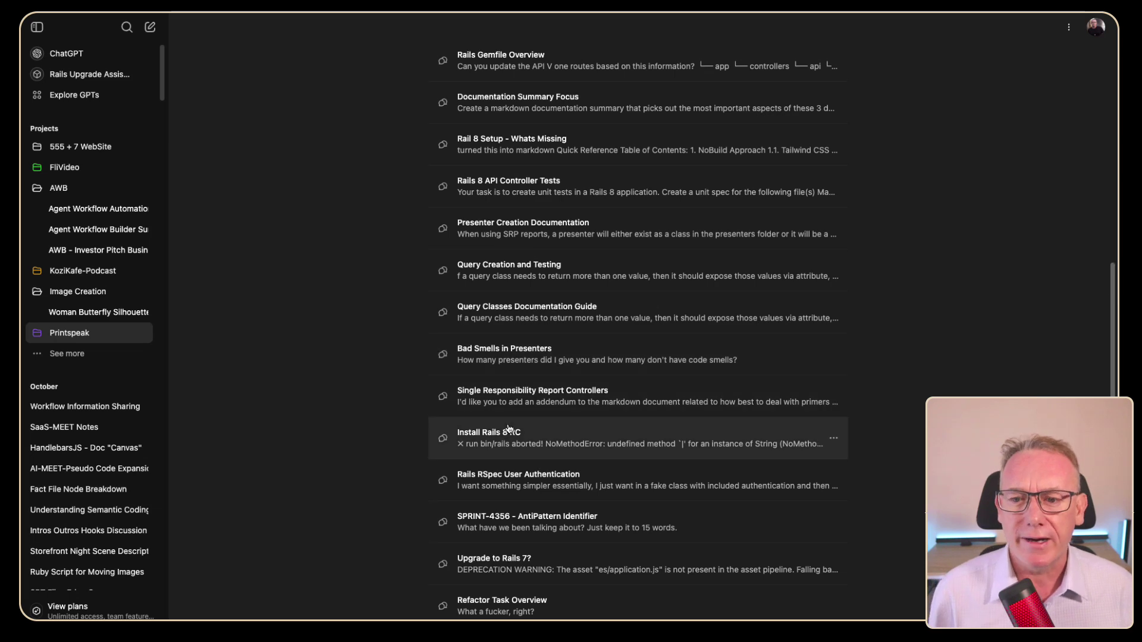
scroll(507, 426, up, 3)
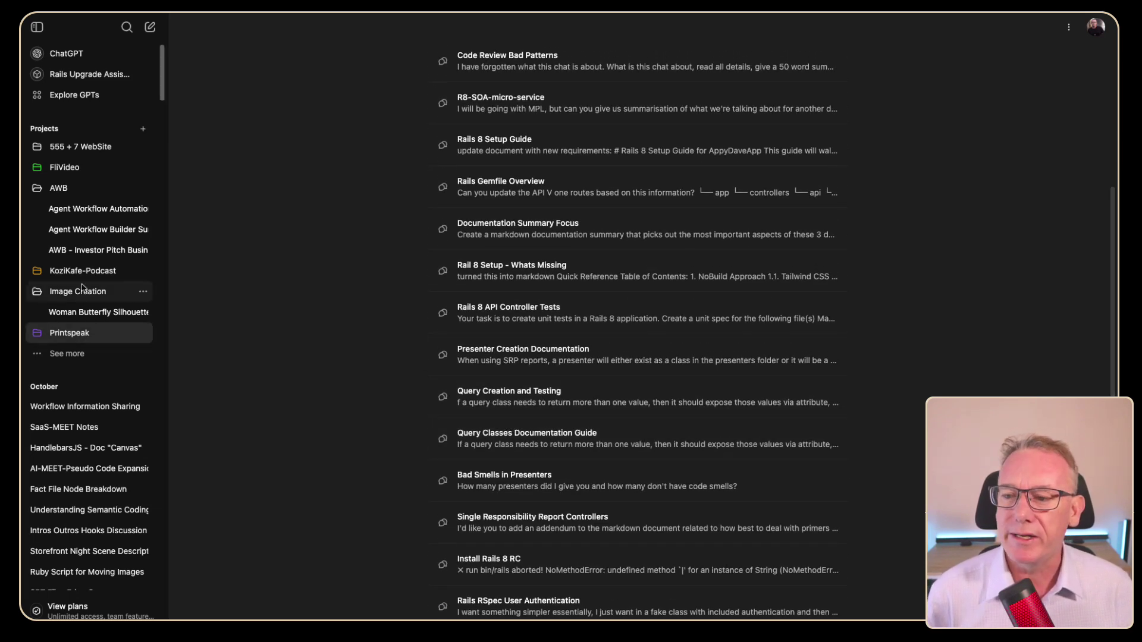
Step: Open AppyDave-Videos from the full list and scroll through its chats a87 to a99
click(55, 352)
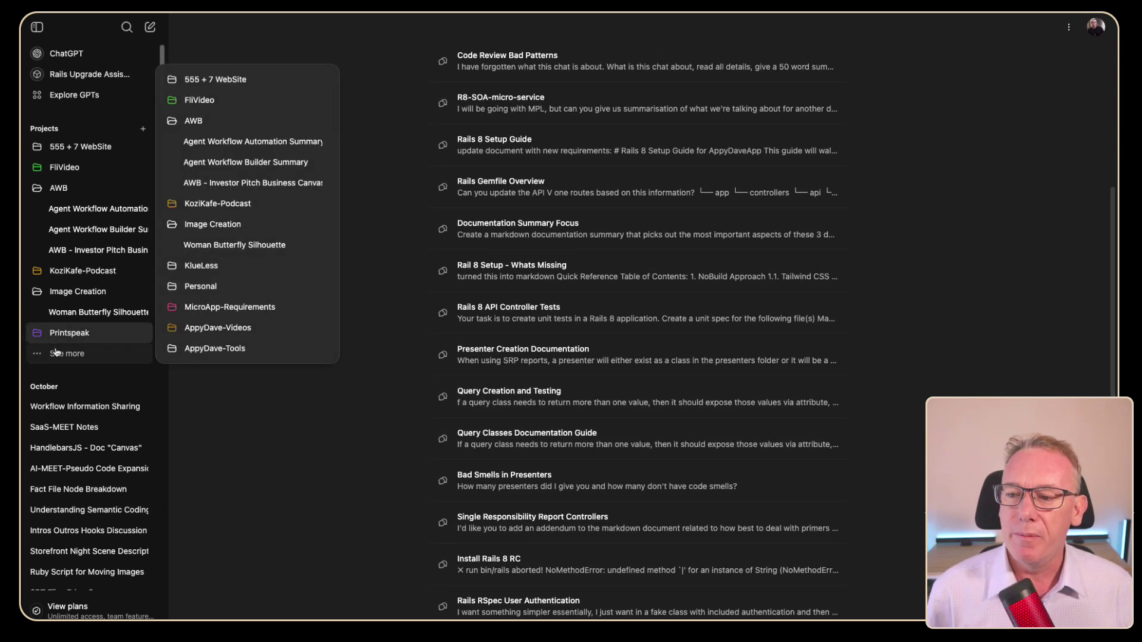
click(221, 328)
scroll(565, 380, down, 2)
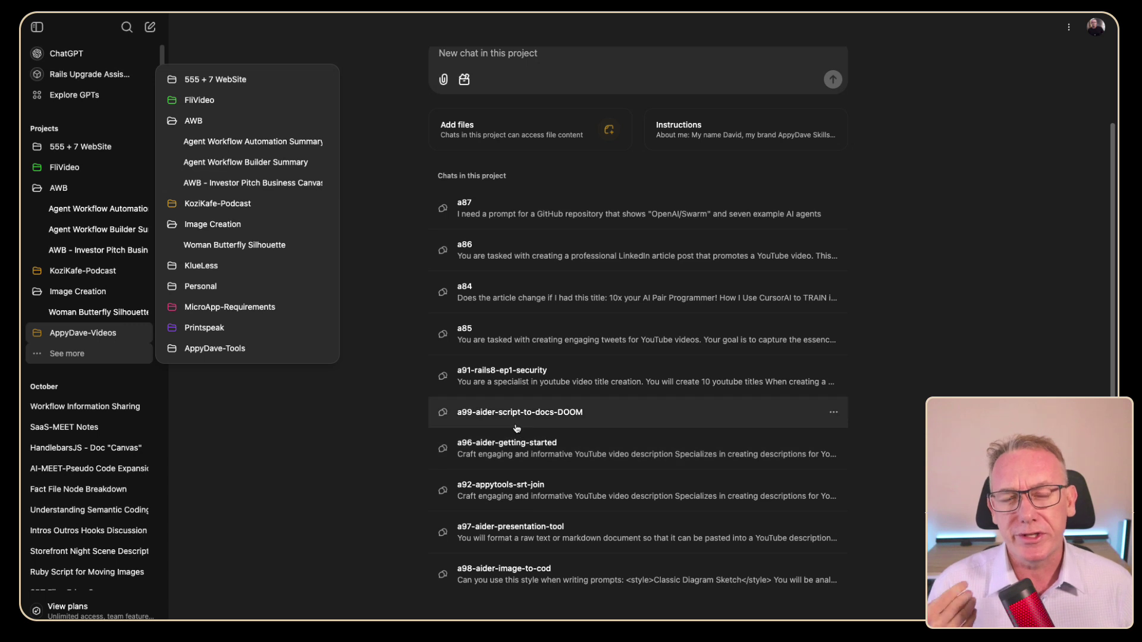
scroll(517, 475, up, 2)
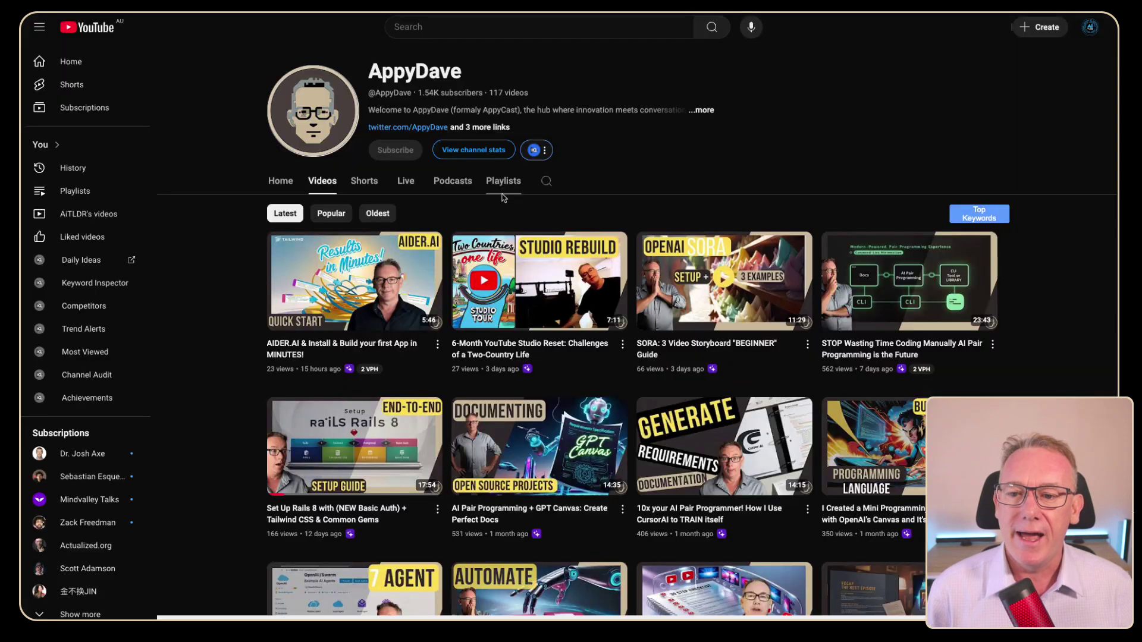
scroll(517, 226, down, 10)
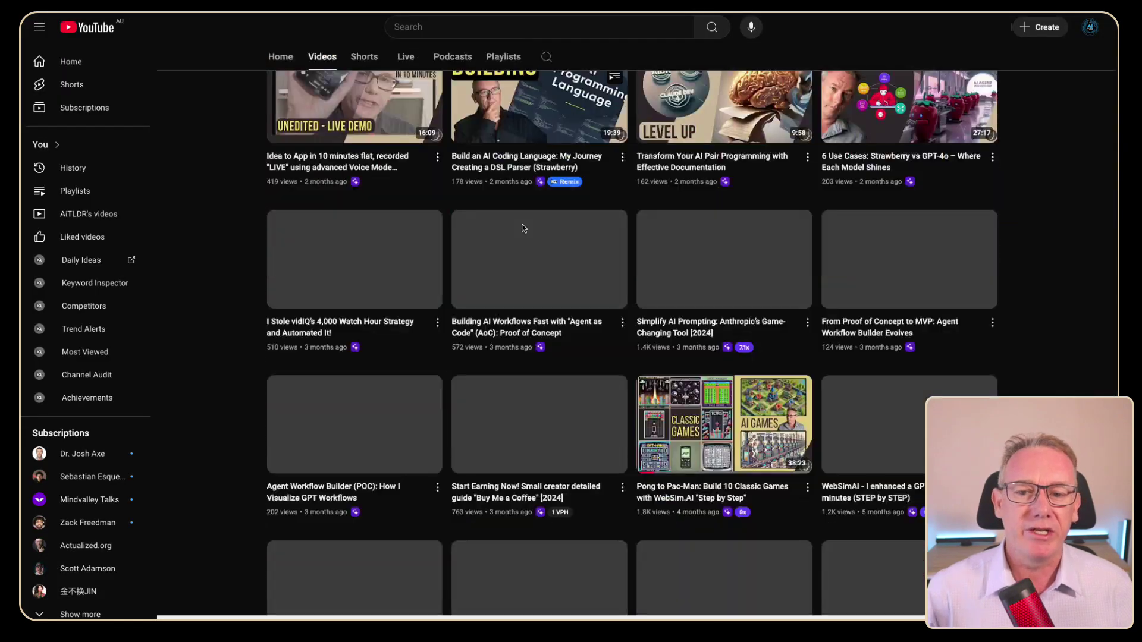
scroll(533, 276, up, 8)
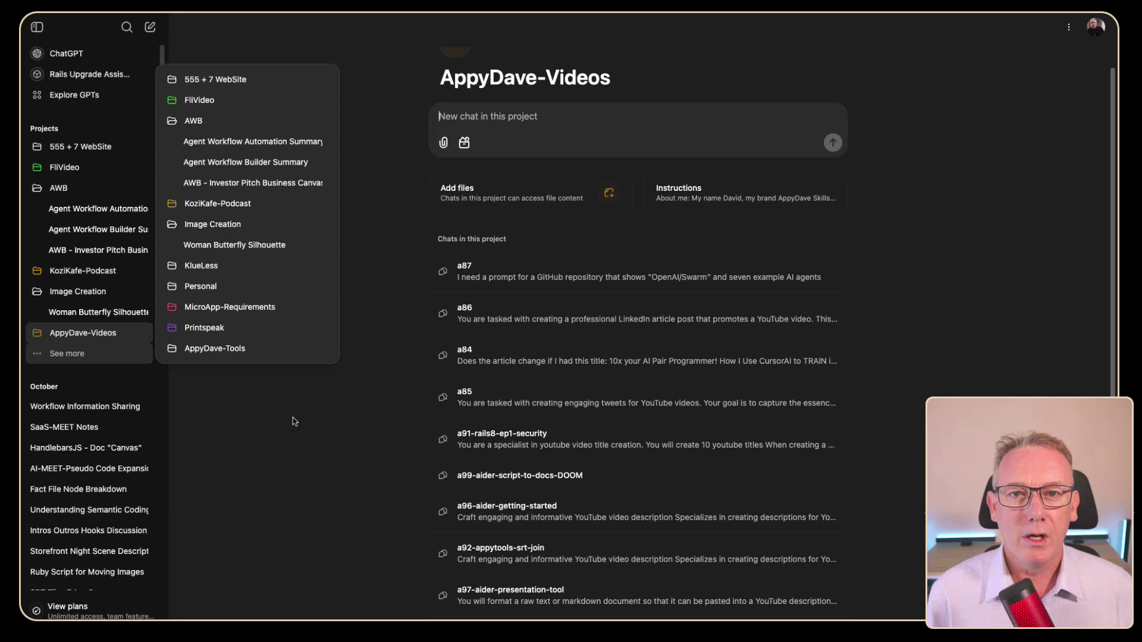
Step: Review the KlueLess instructions with tag lines like 'The Klue is to Do Less', leaving them unchanged
click(197, 268)
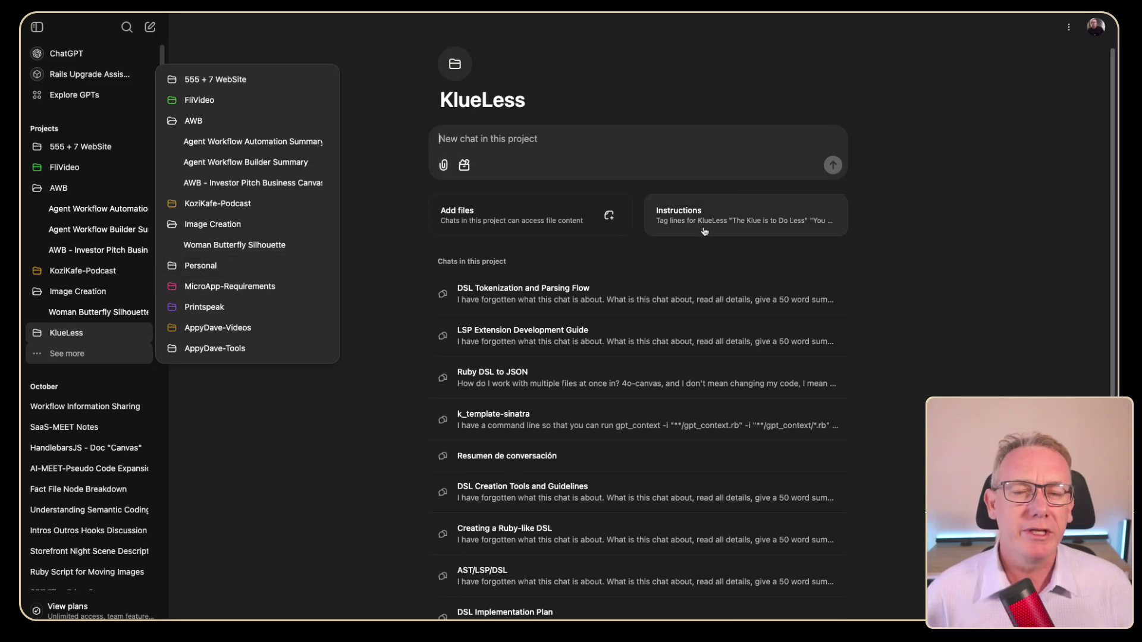
click(703, 230)
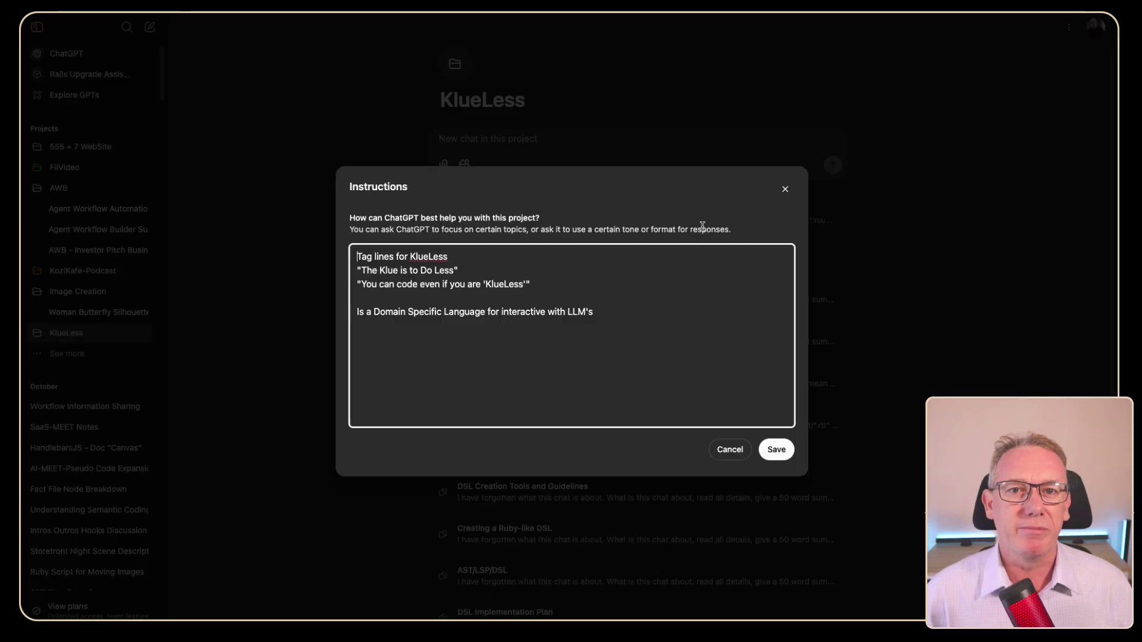
click(653, 273)
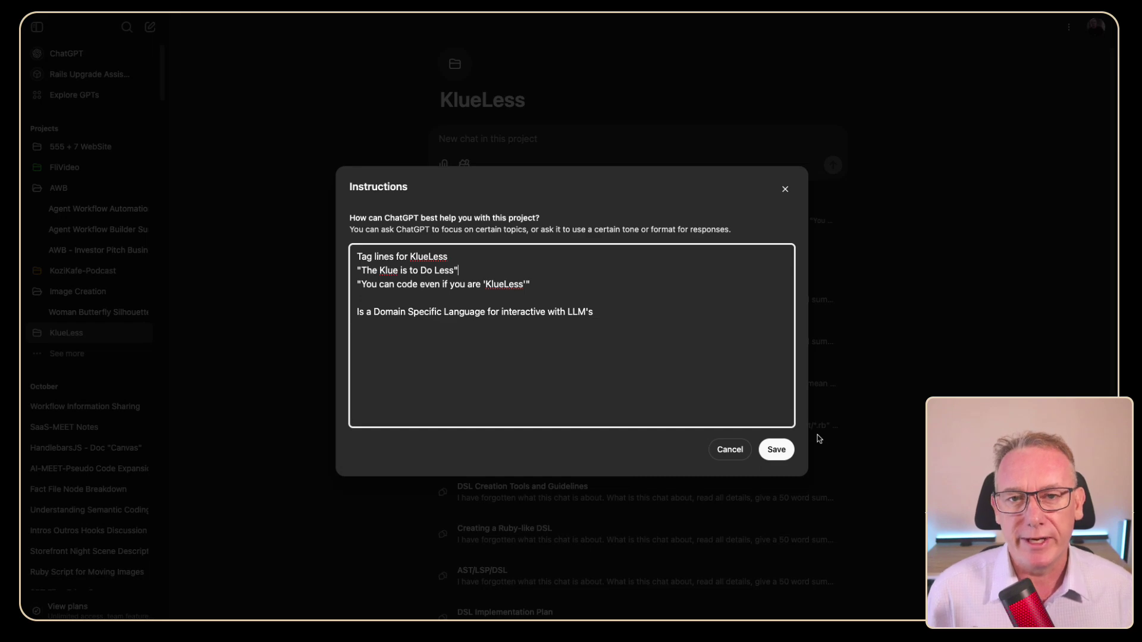
click(879, 416)
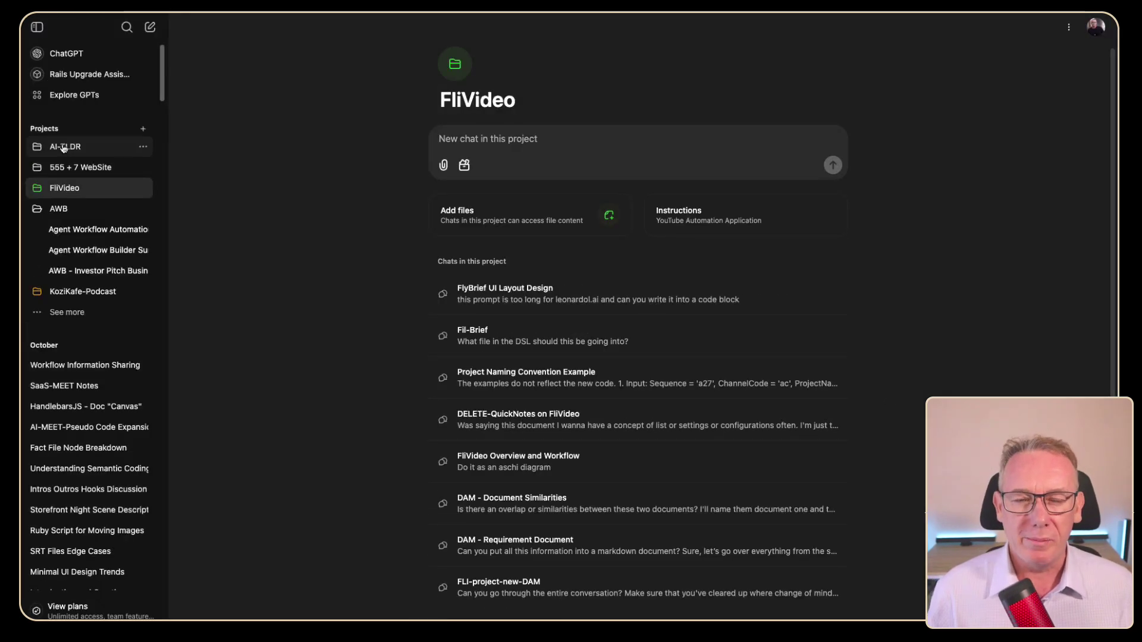
Step: Open the empty AI-TLDR project and browse the AiTLDR YouTube channel's videos before returning
click(63, 147)
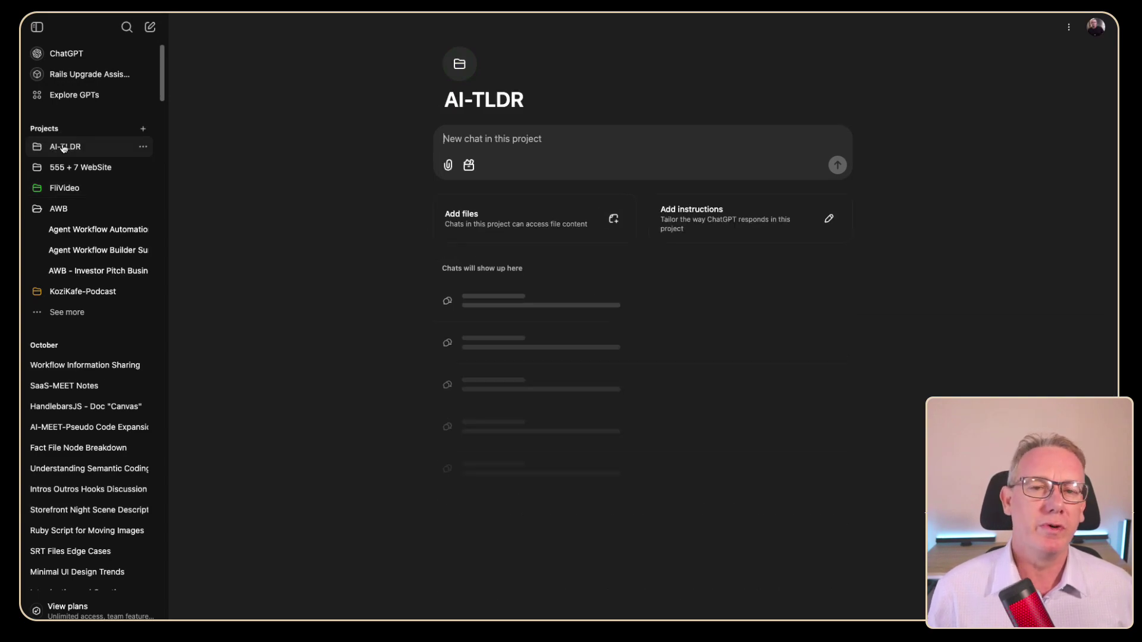
key(ctrl+Tab)
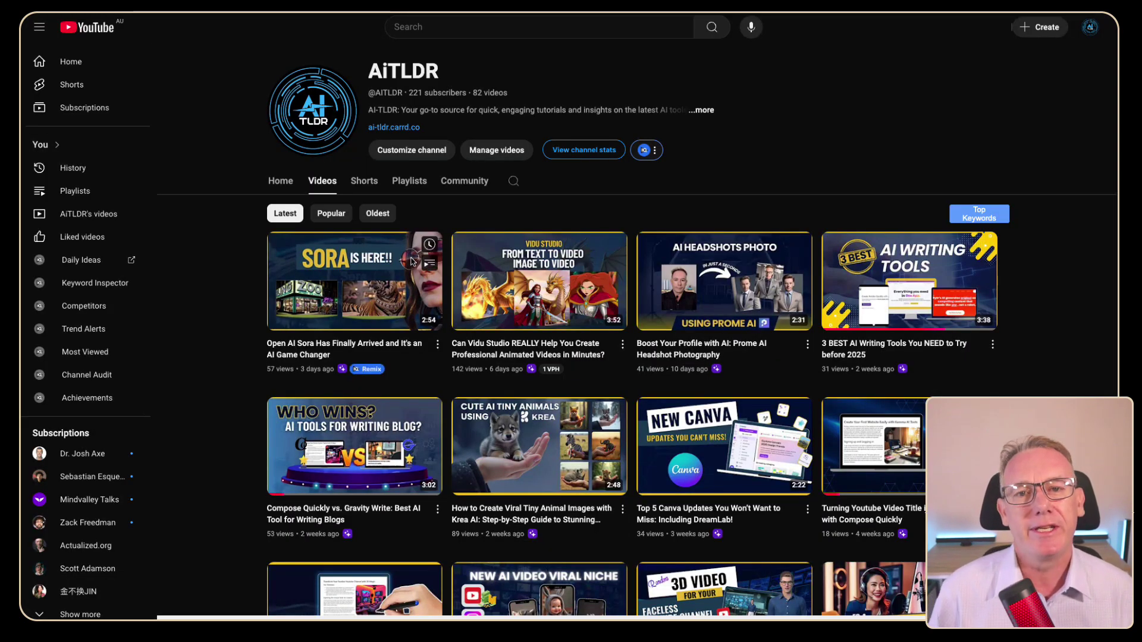
scroll(559, 291, down, 15)
scroll(562, 309, down, 15)
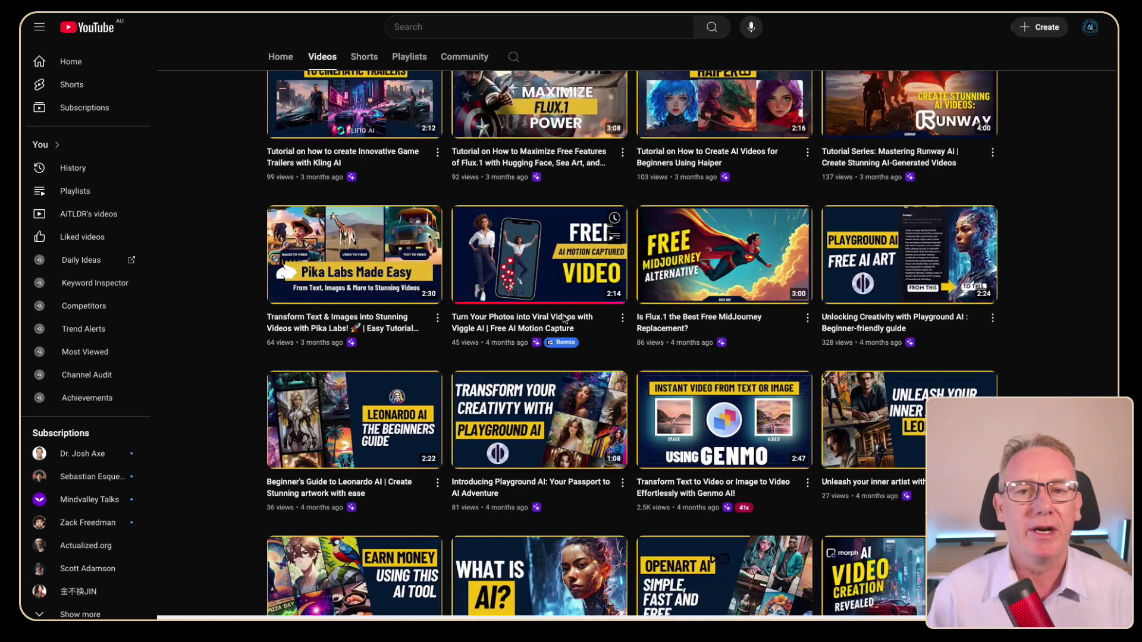
scroll(563, 323, up, 20)
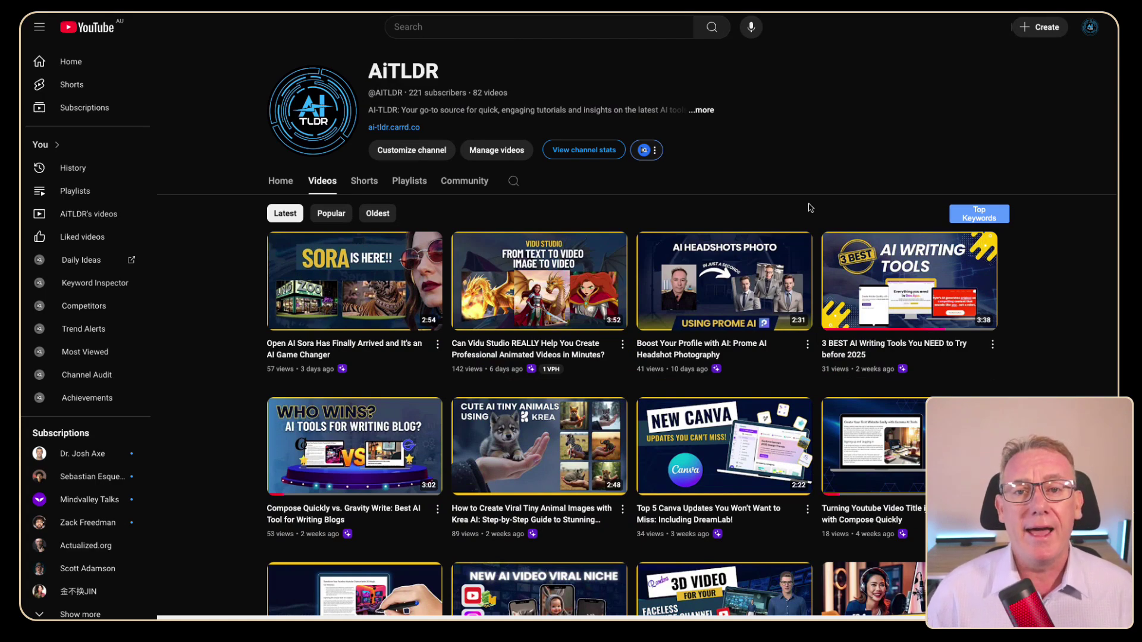
key(super+Tab)
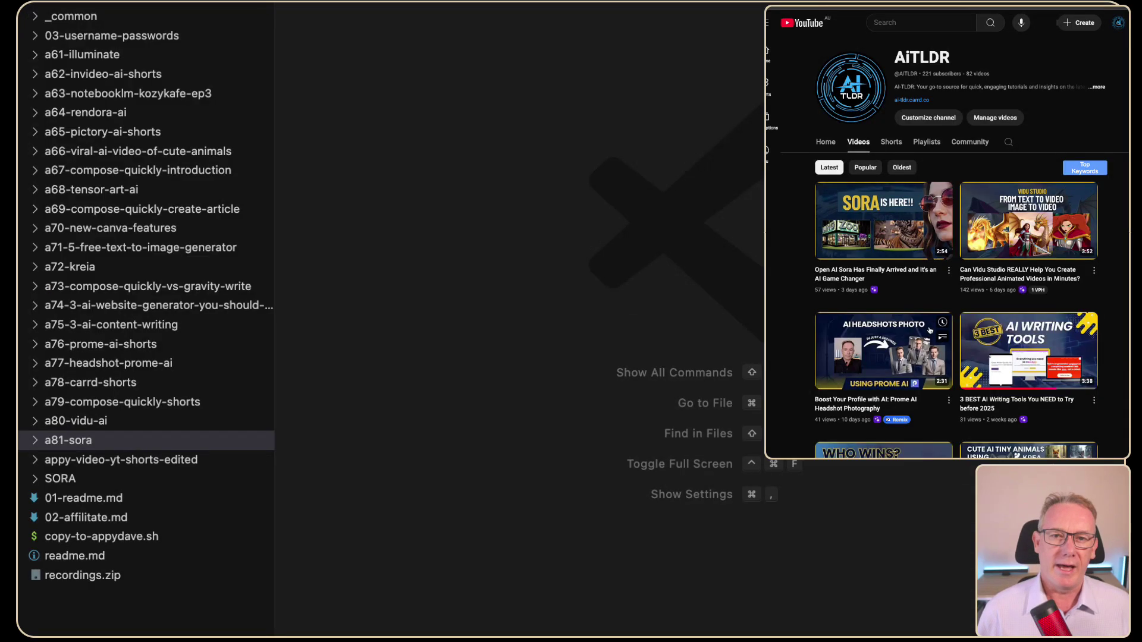
Step: Expand a81-sora in VS Code and read the 1-1-basic meta.md notes
scroll(937, 341, down, 5)
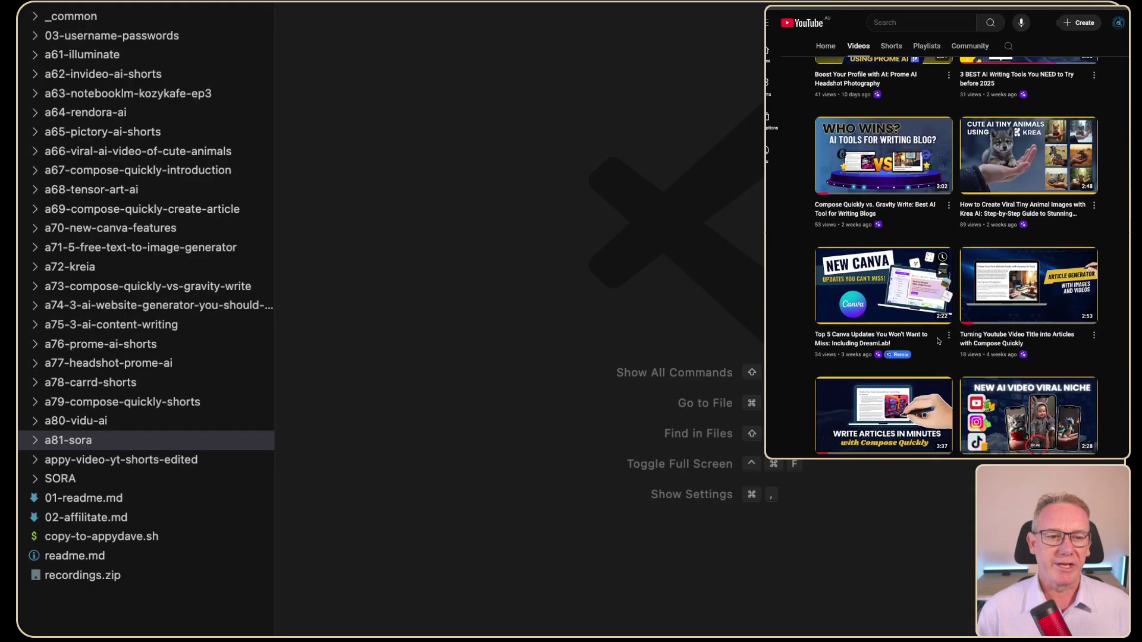
scroll(938, 340, down, 5)
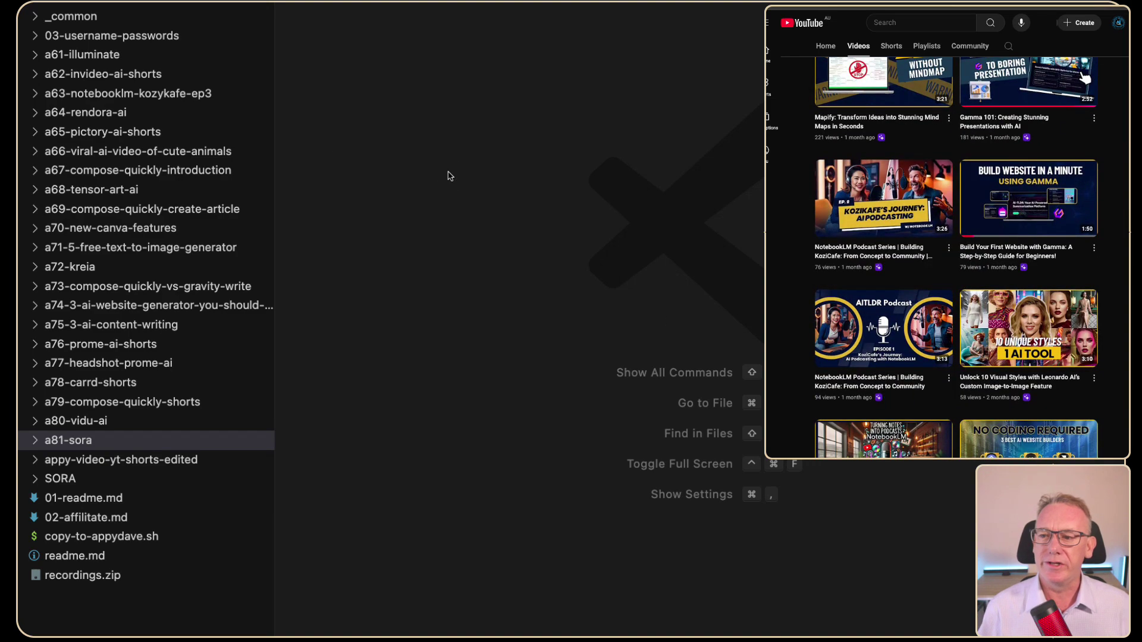
click(83, 447)
click(89, 461)
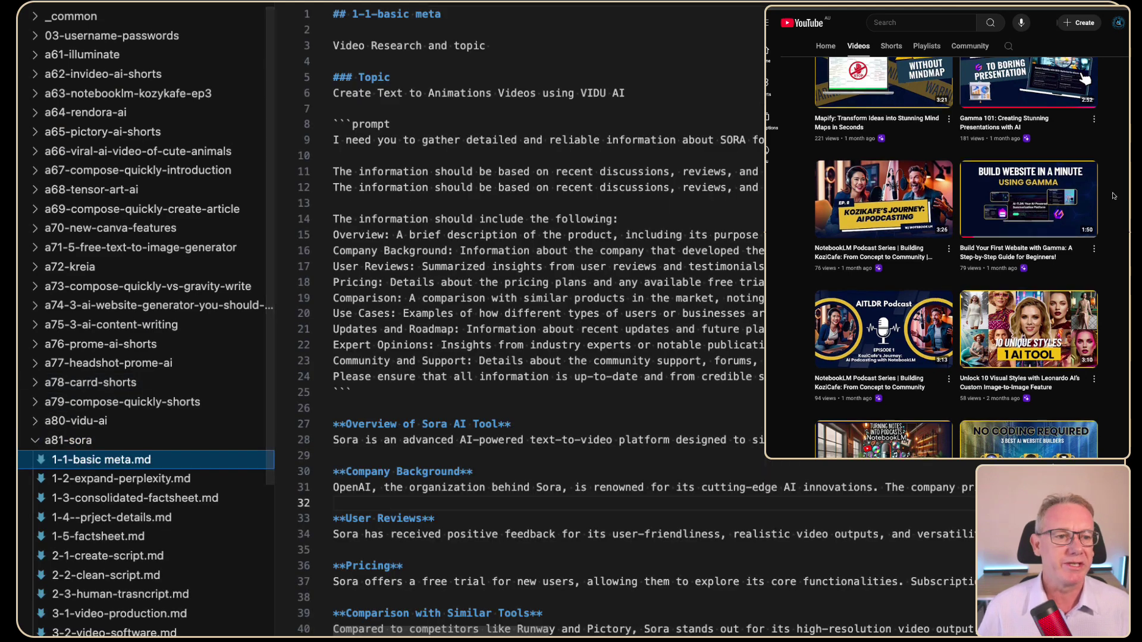
scroll(1009, 229, up, 10)
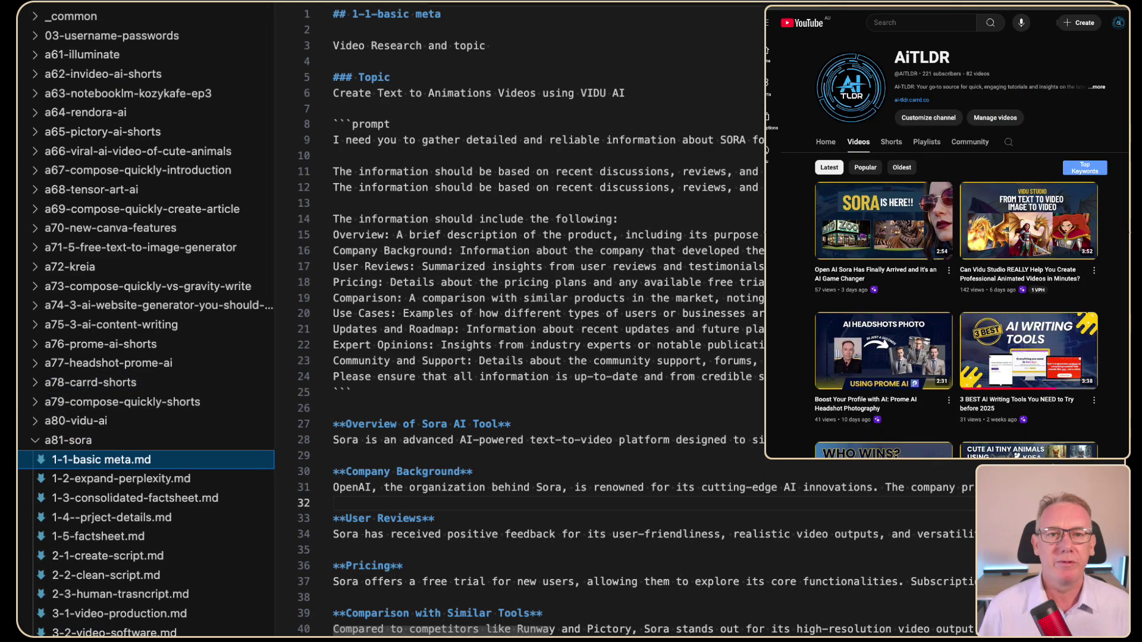
click(754, 328)
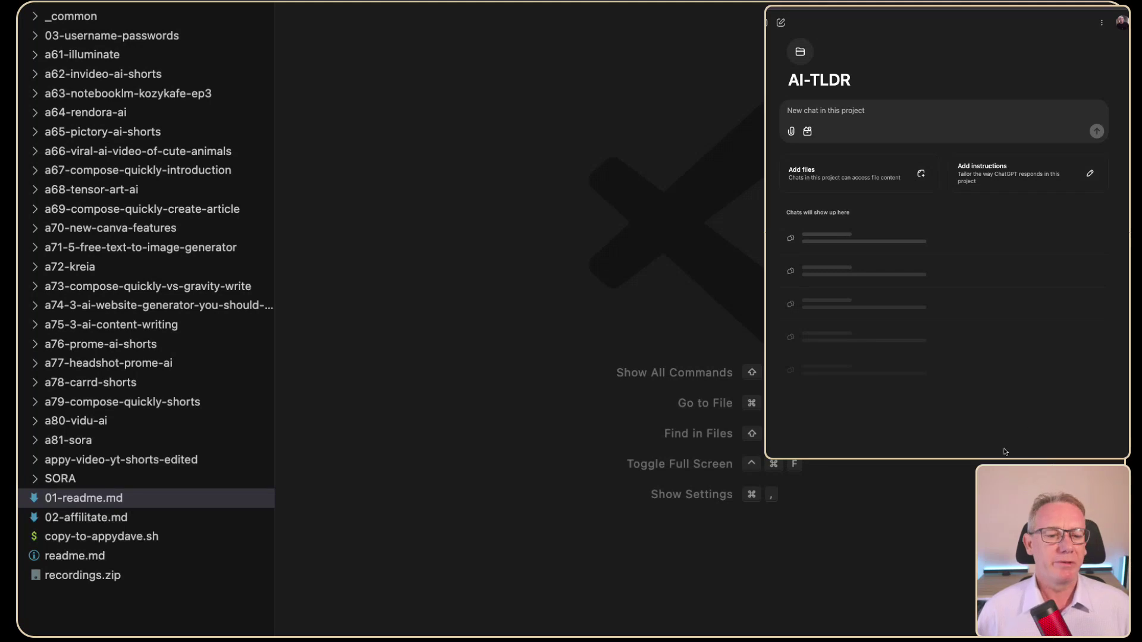
Step: Check 01-readme.md and 02-affilitate.md, then add both to the AI-TLDR project files
click(823, 178)
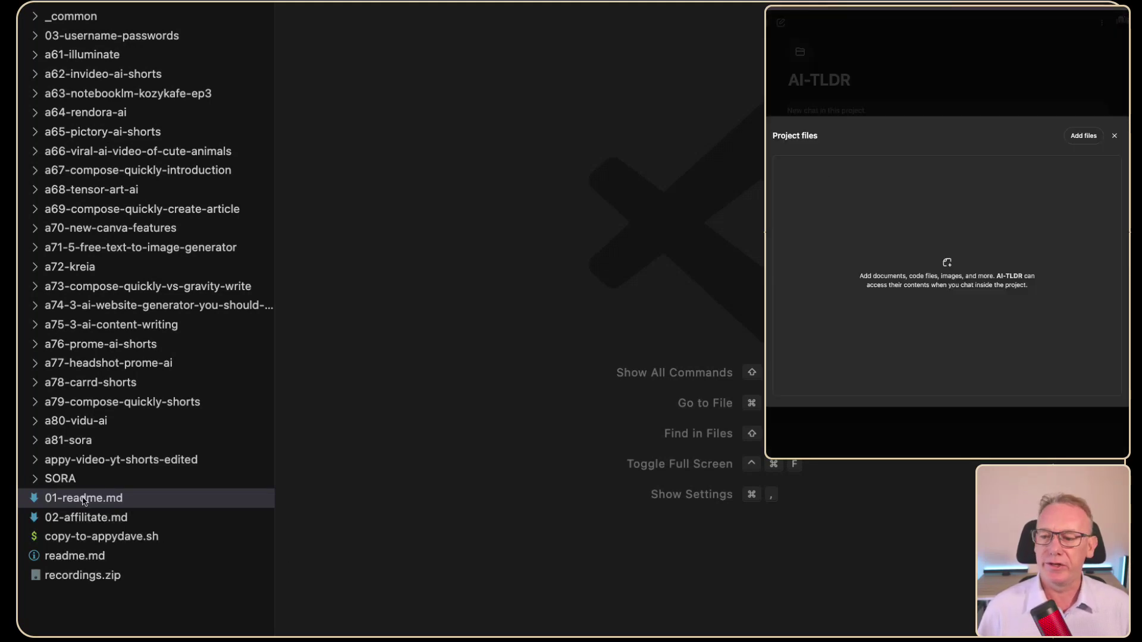
click(75, 518)
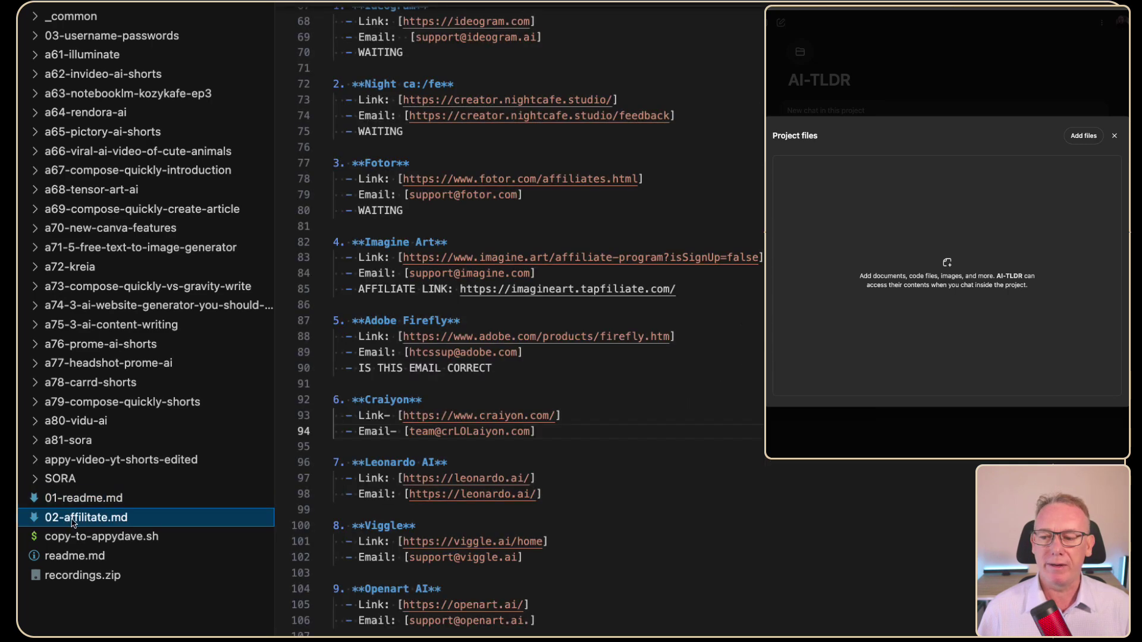
click(81, 499)
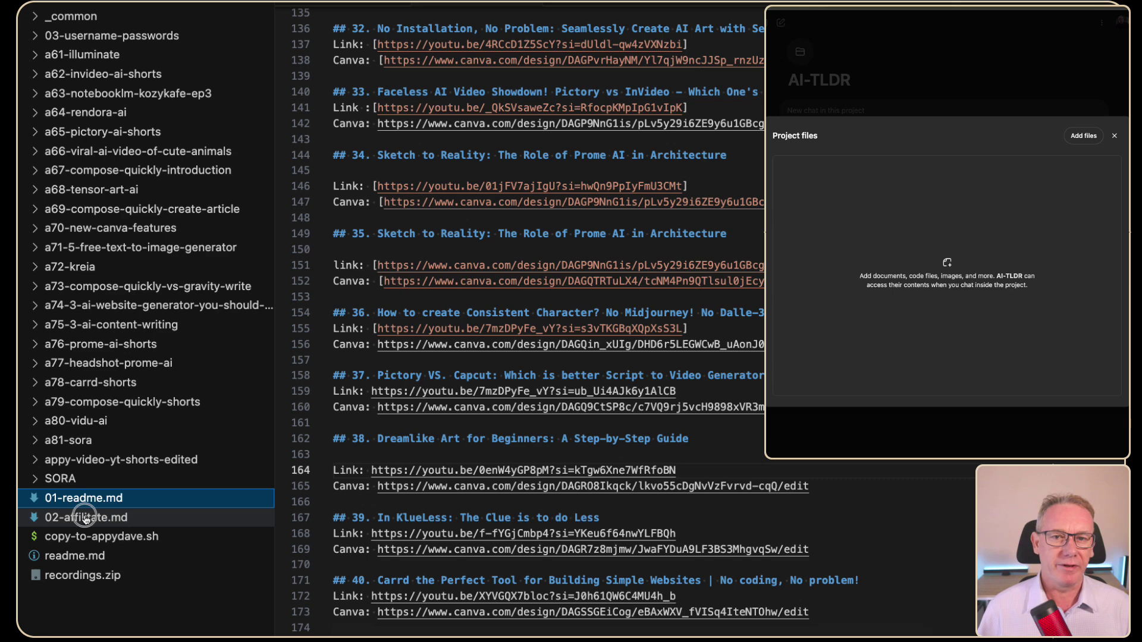
click(82, 518)
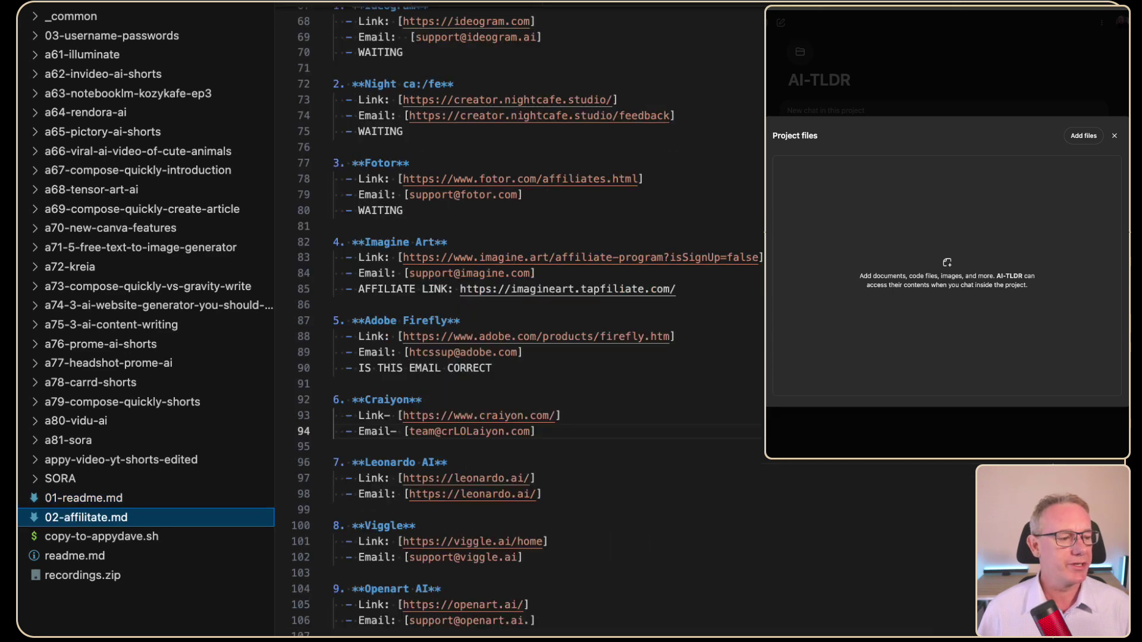
drag(773, 279, 946, 279)
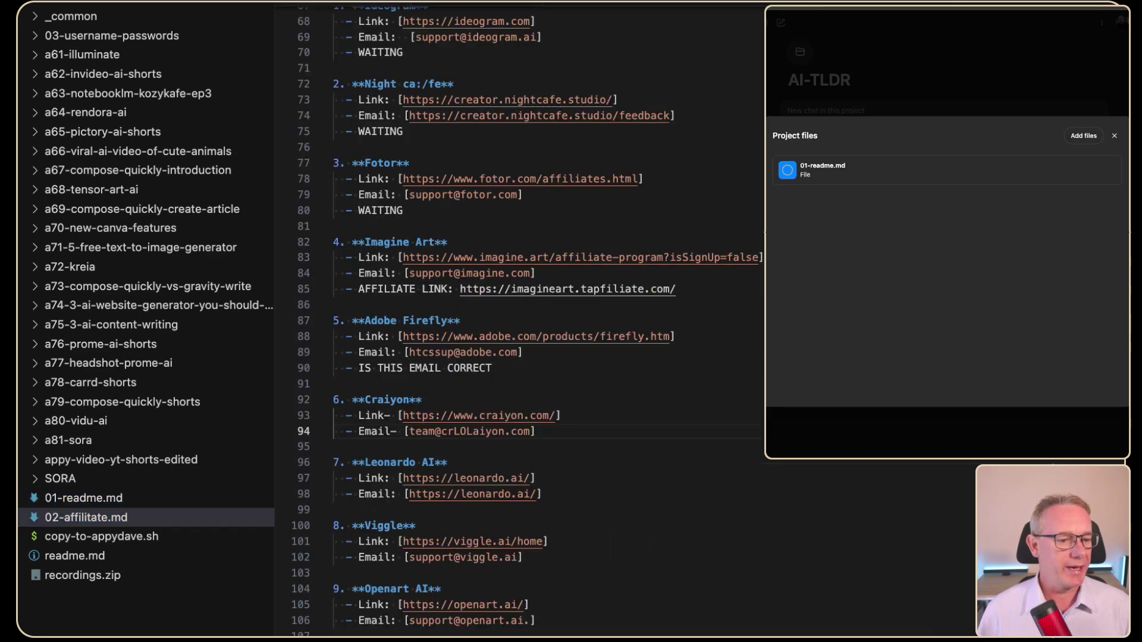
drag(773, 338, 940, 342)
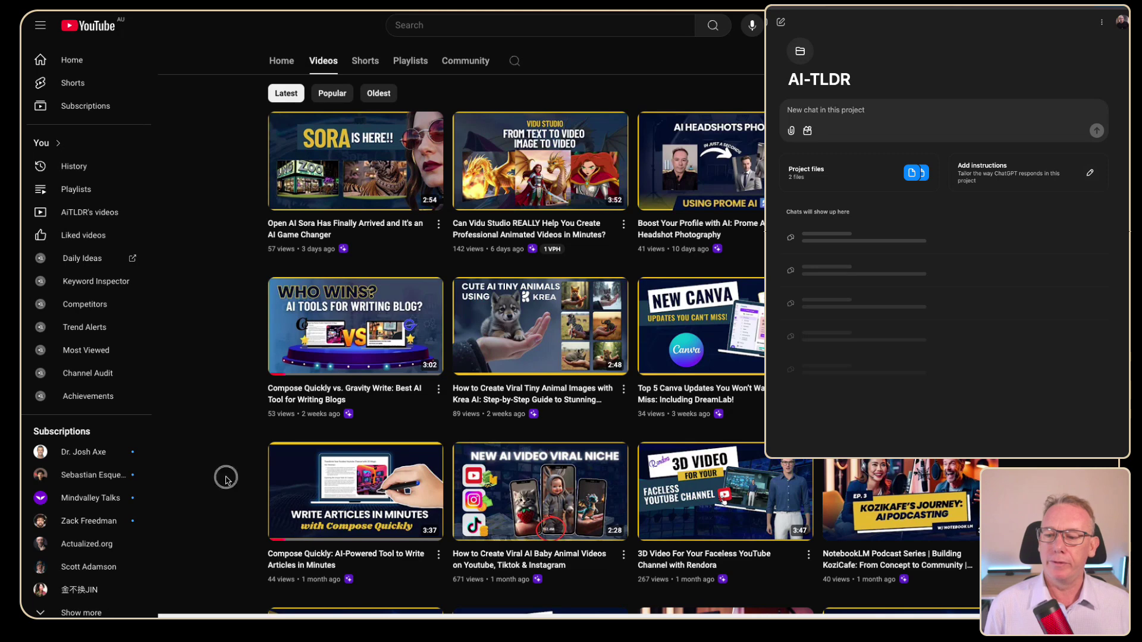
Step: Open and pause the Compose Quickly video, then show the AI-TLDR project's two files
click(325, 562)
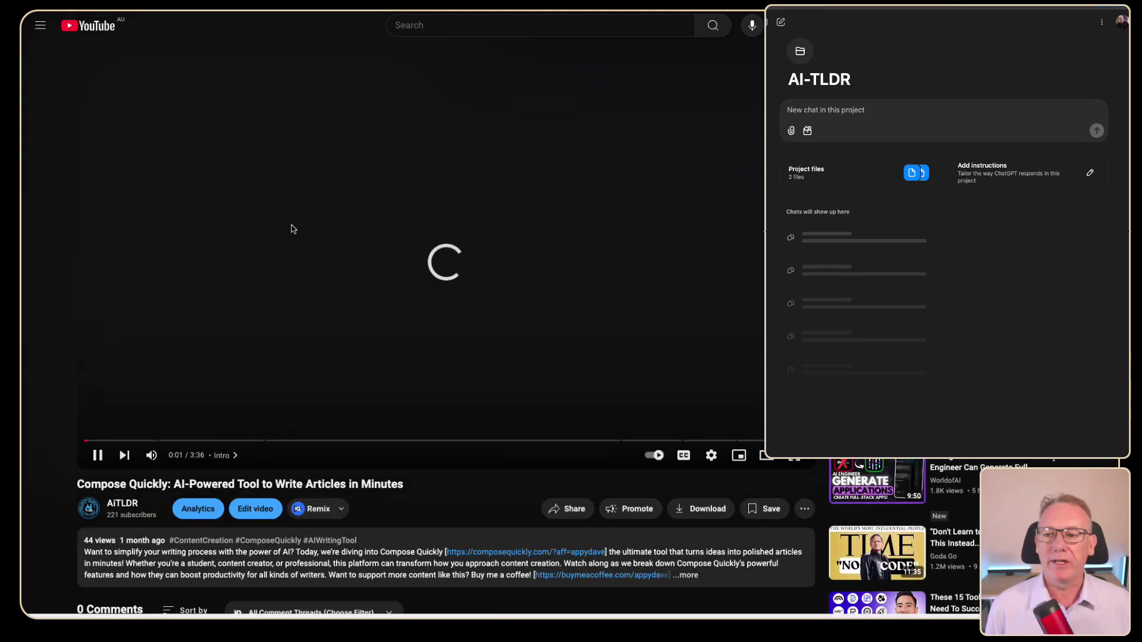
click(98, 454)
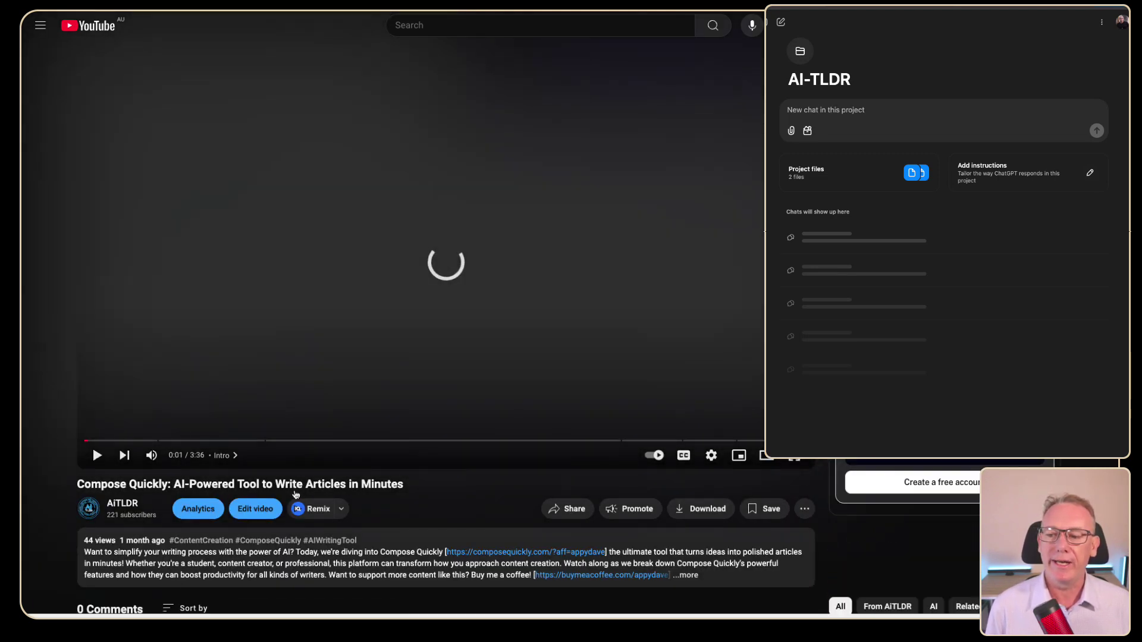
scroll(375, 511, down, 1)
scroll(374, 511, down, 1)
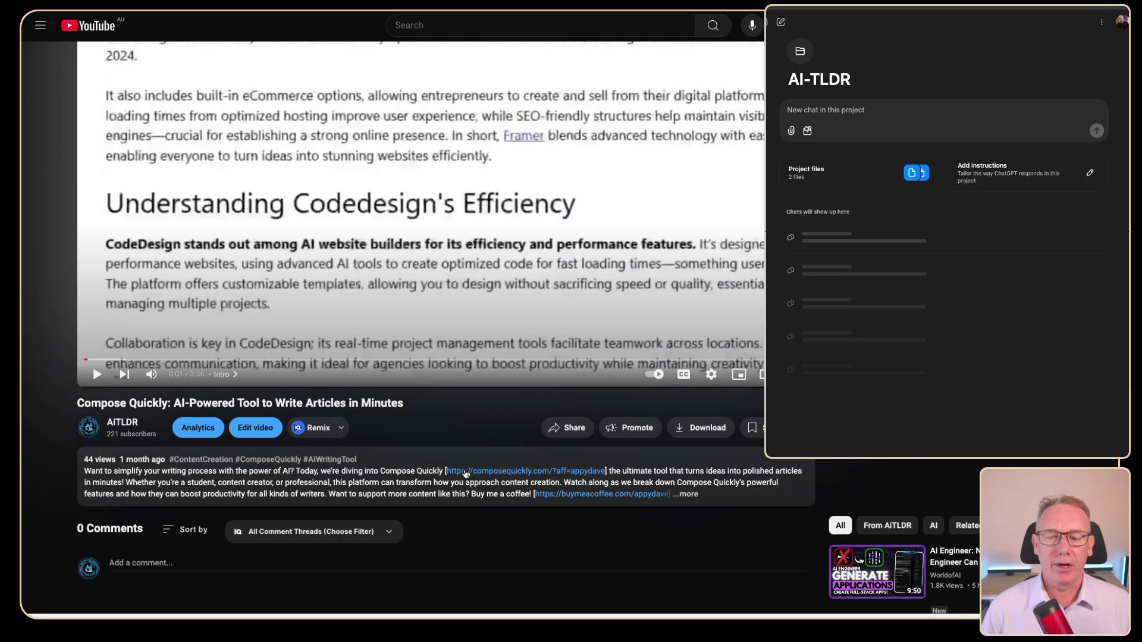
scroll(385, 450, up, 1)
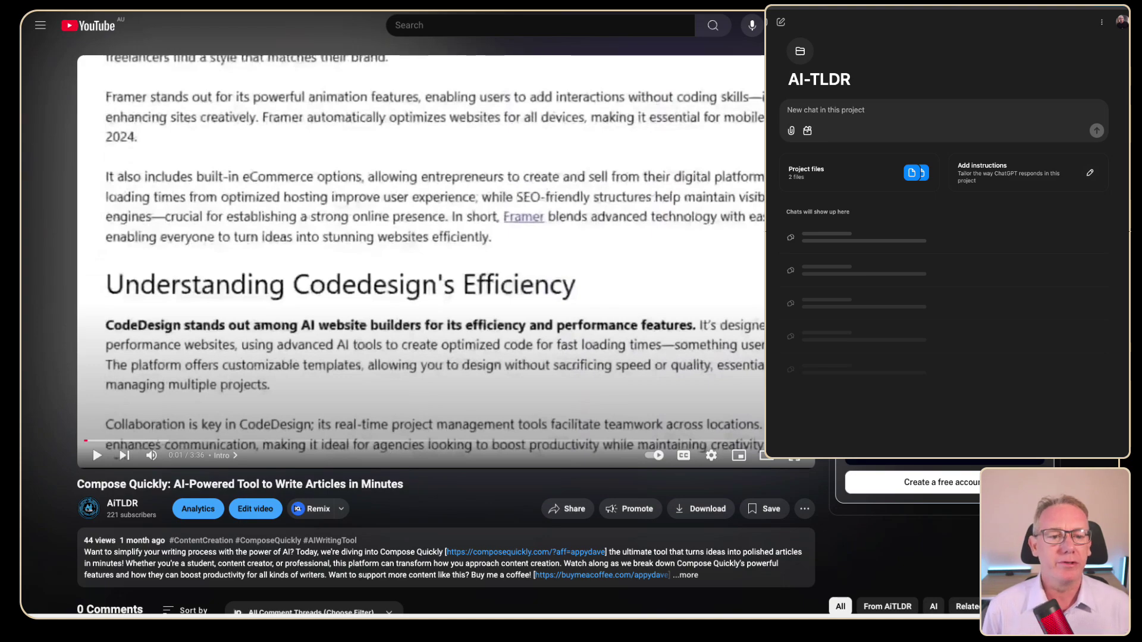
click(816, 171)
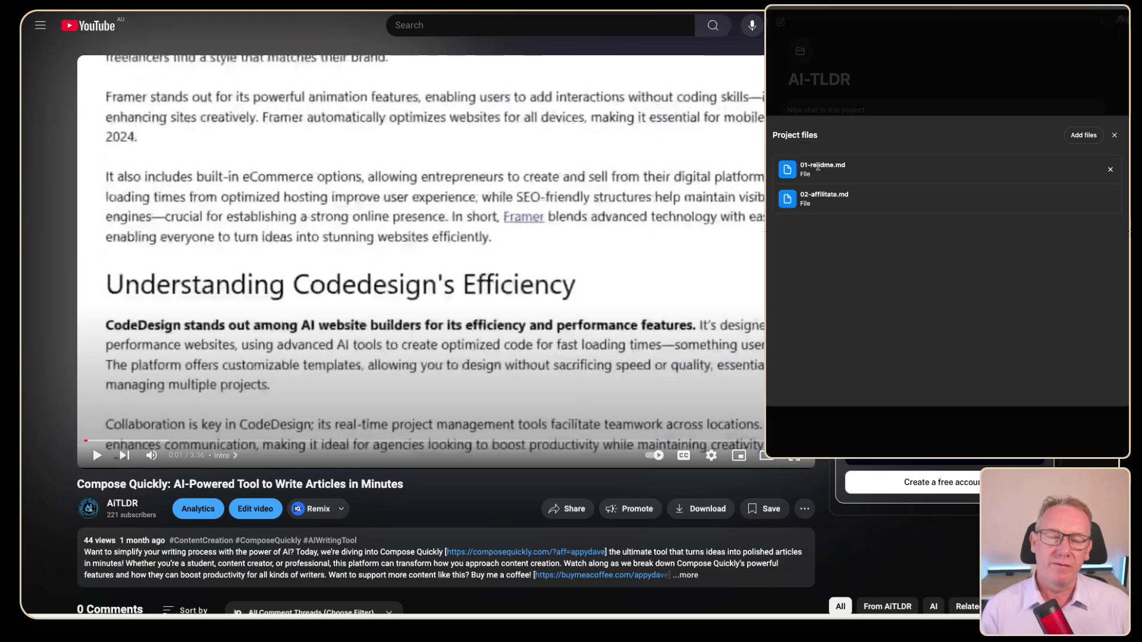